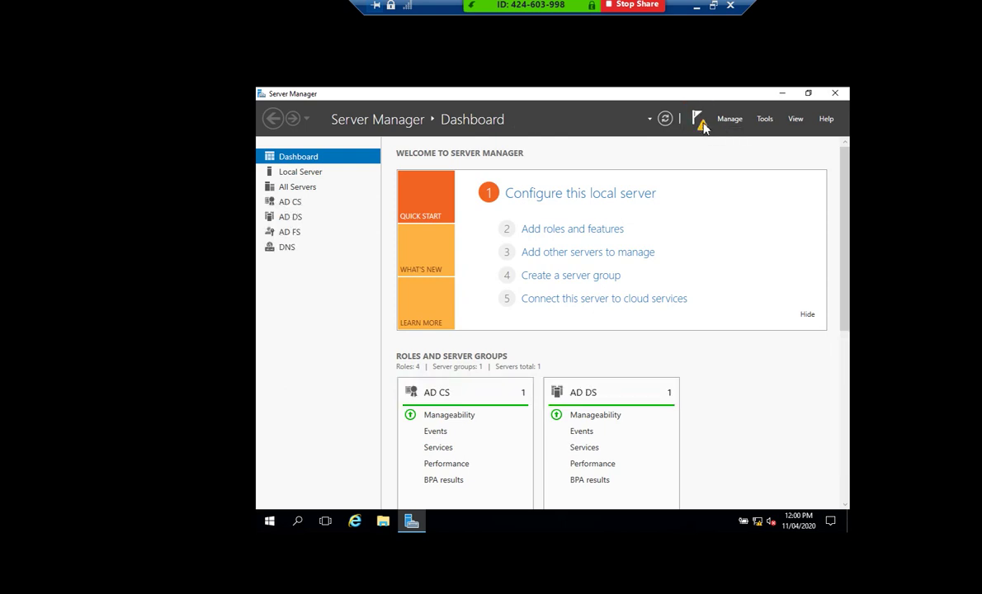
Step: Start the post-deployment federation service configuration for the first server in a farm, keeping the current domain administrator account
click(703, 125)
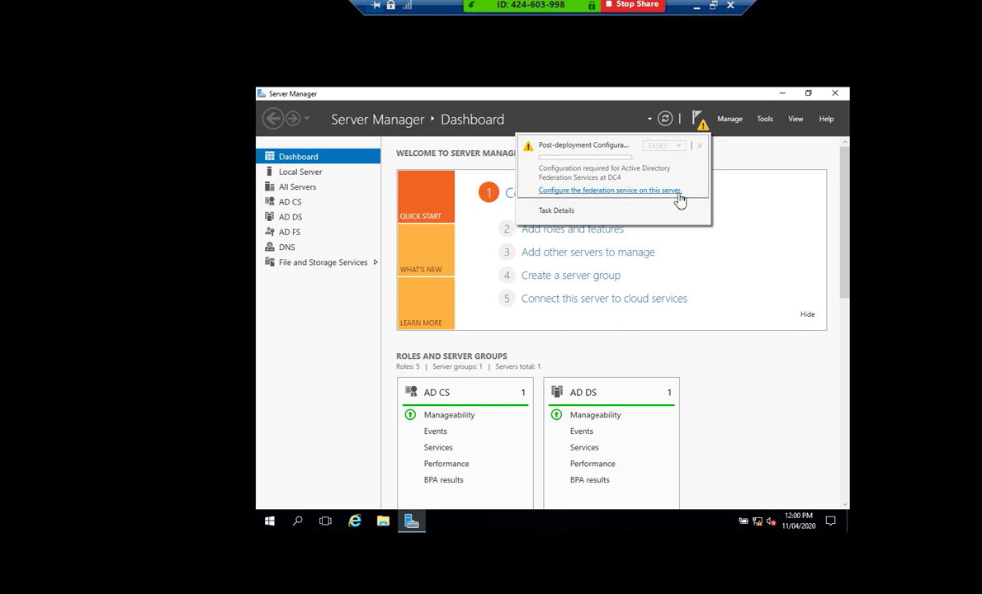
click(608, 193)
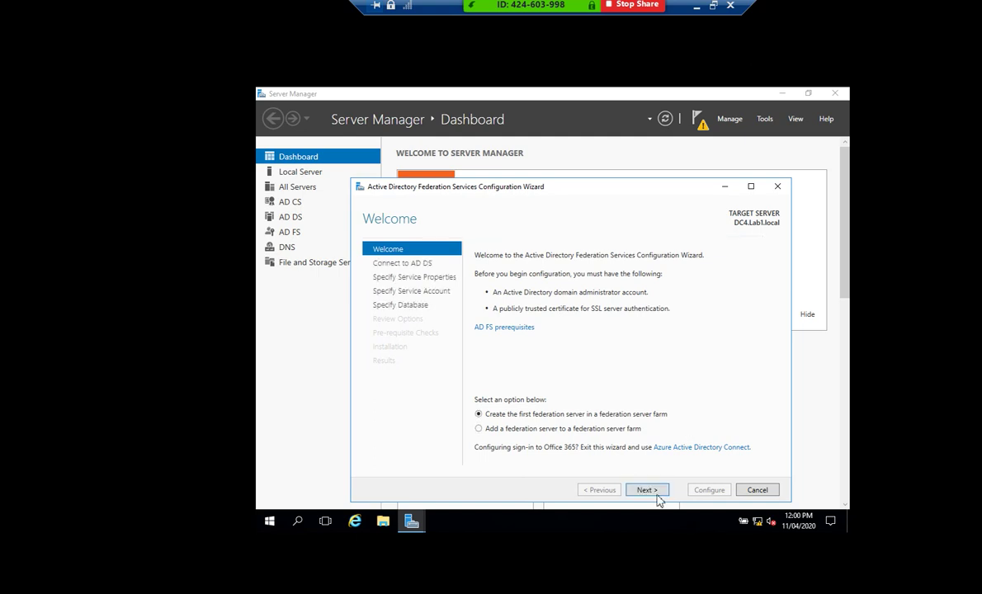
click(646, 490)
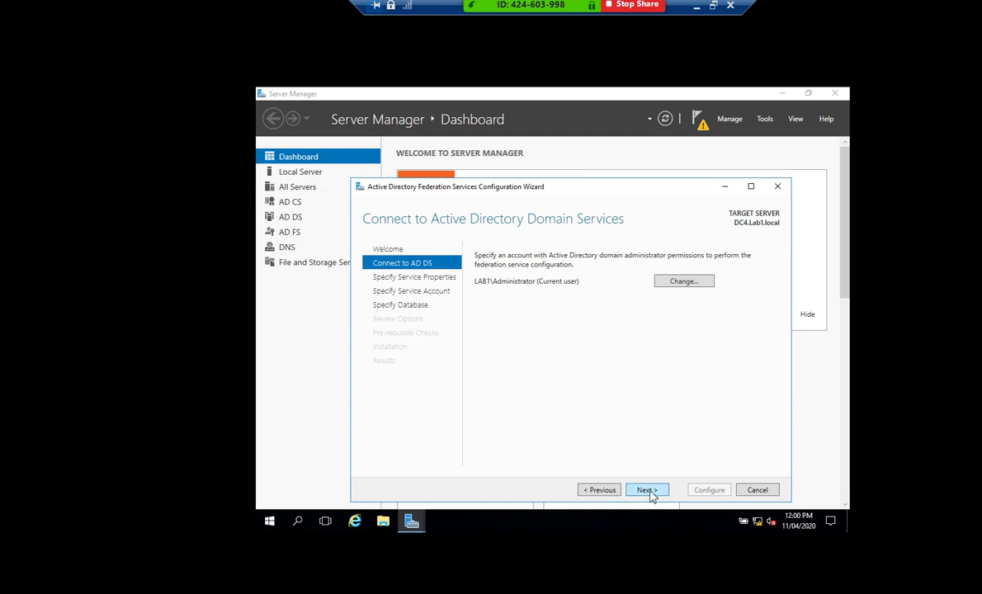
click(649, 491)
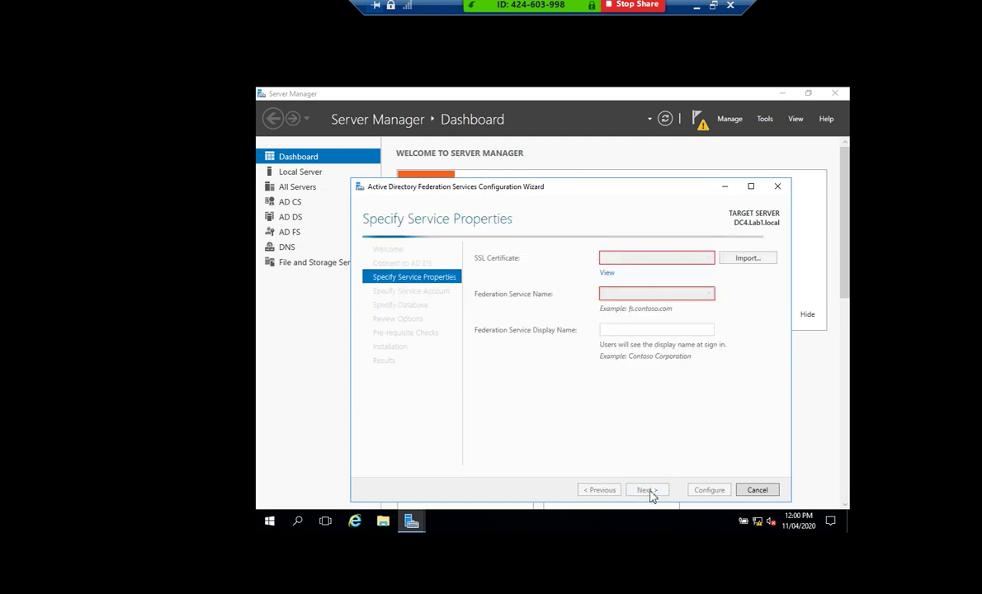
Step: Set the SSL certificate to DC4.Lab1.local and the Federation Service Display Name to ADFS, and accept the service properties
click(679, 259)
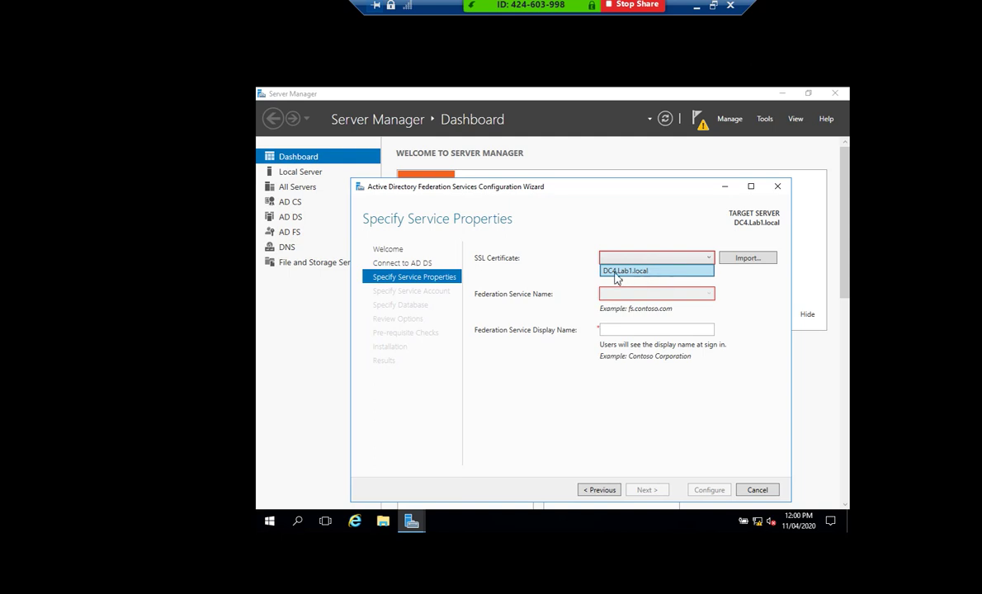
click(665, 273)
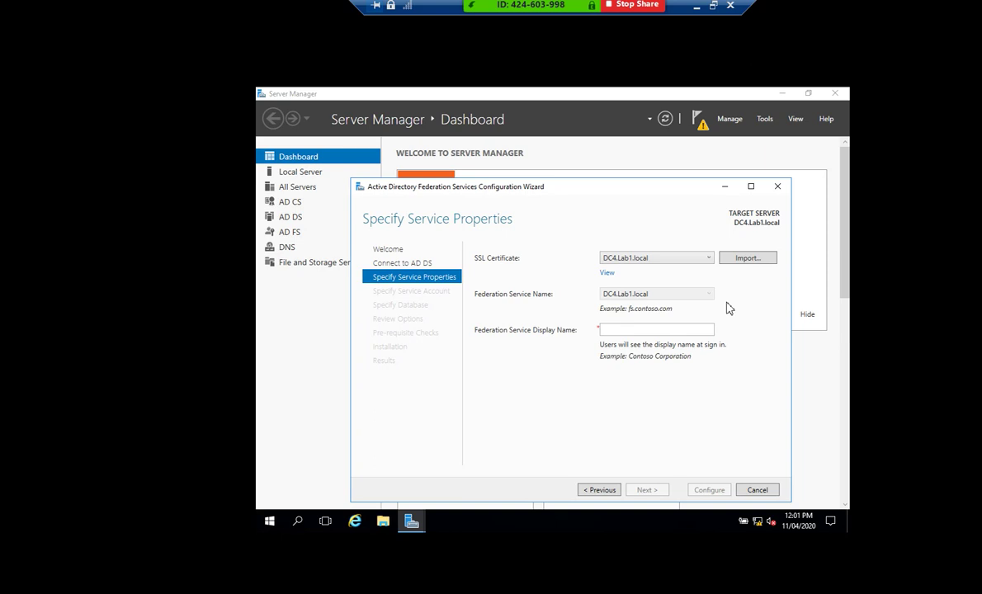
click(670, 328)
text(ADFS)
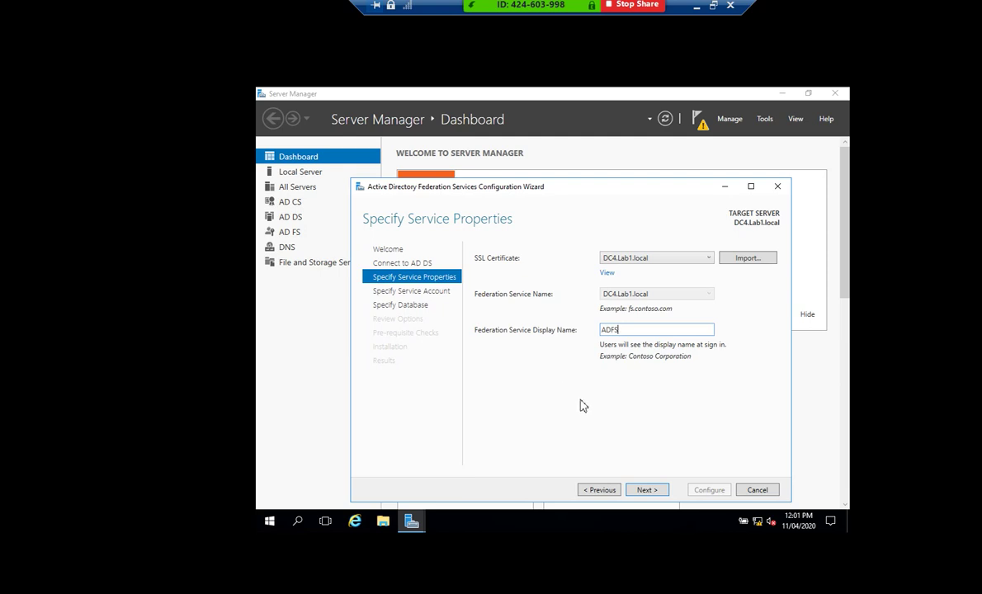
click(648, 491)
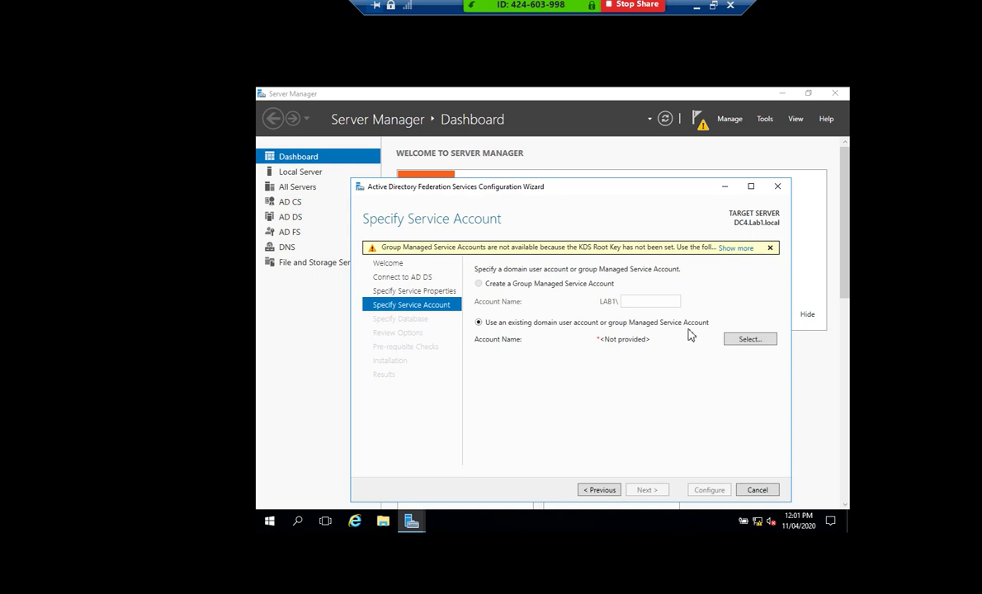
Step: Open the selection of an existing domain service account and try to resolve the name adfs
click(748, 342)
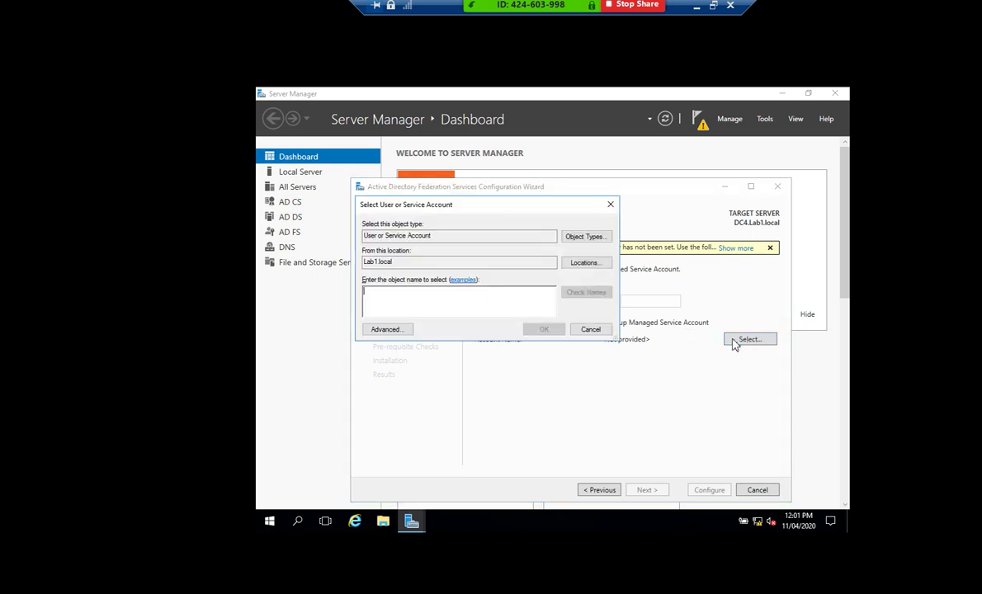
drag(460, 206, 544, 261)
text(adfs)
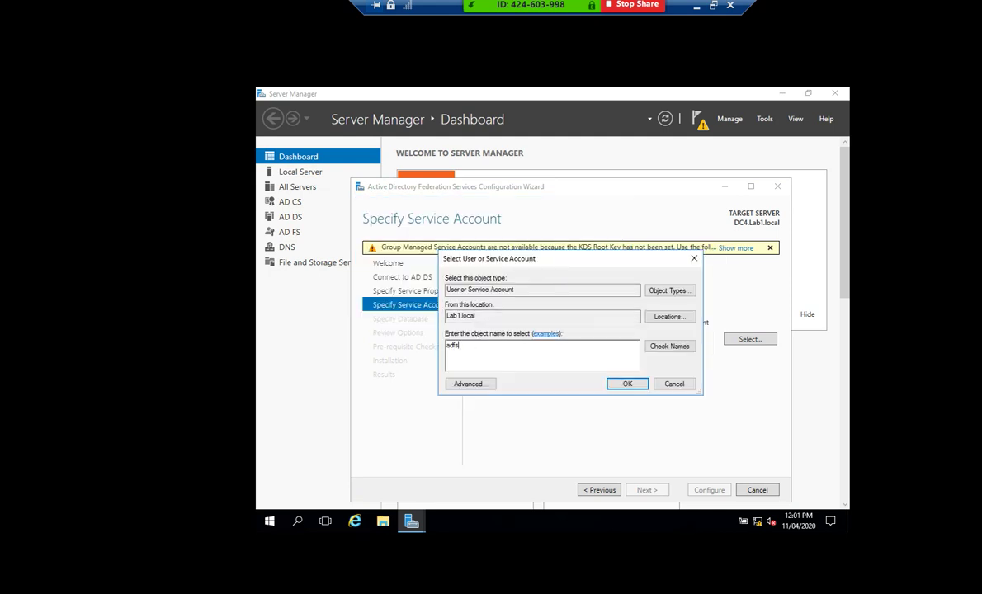
click(673, 347)
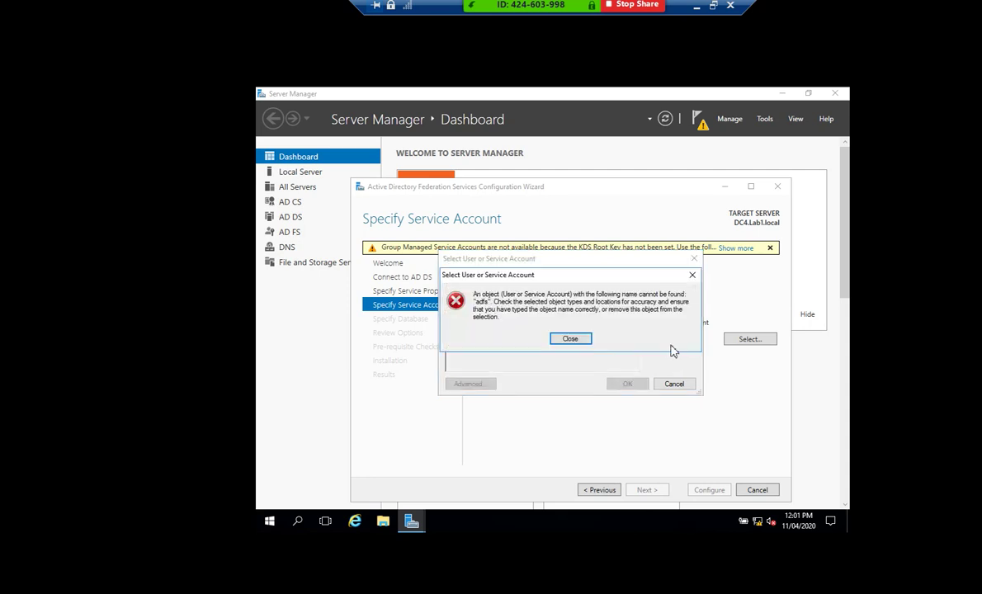
click(578, 341)
Step: Select the domain account Administrator as the federation service account
key(ctrl+a)
text(A)
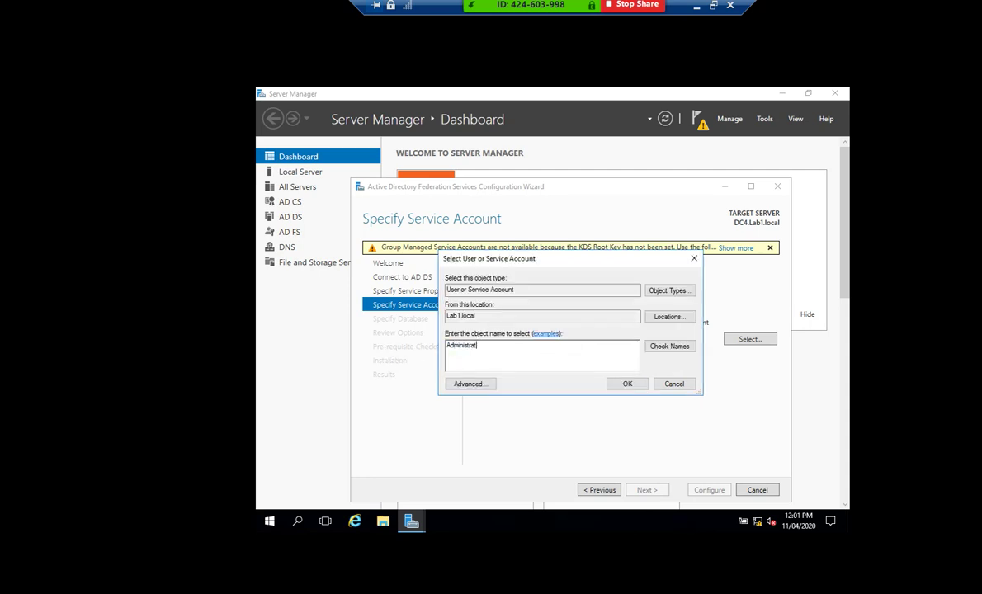
click(669, 347)
click(628, 384)
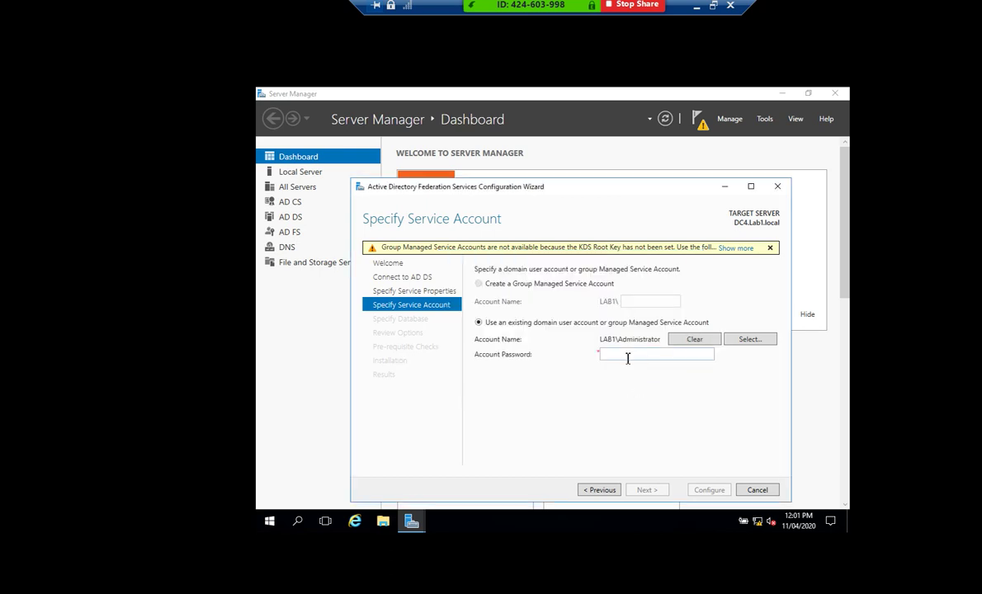
Step: Enter the service account password and run the prerequisite checks with the Windows Internal Database option
click(627, 355)
text(••)
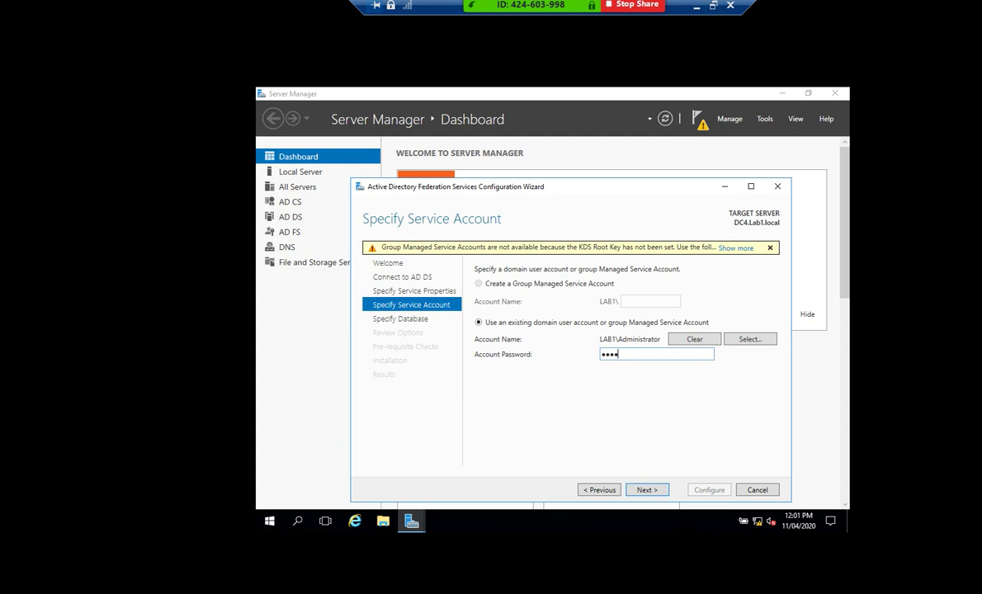
click(646, 491)
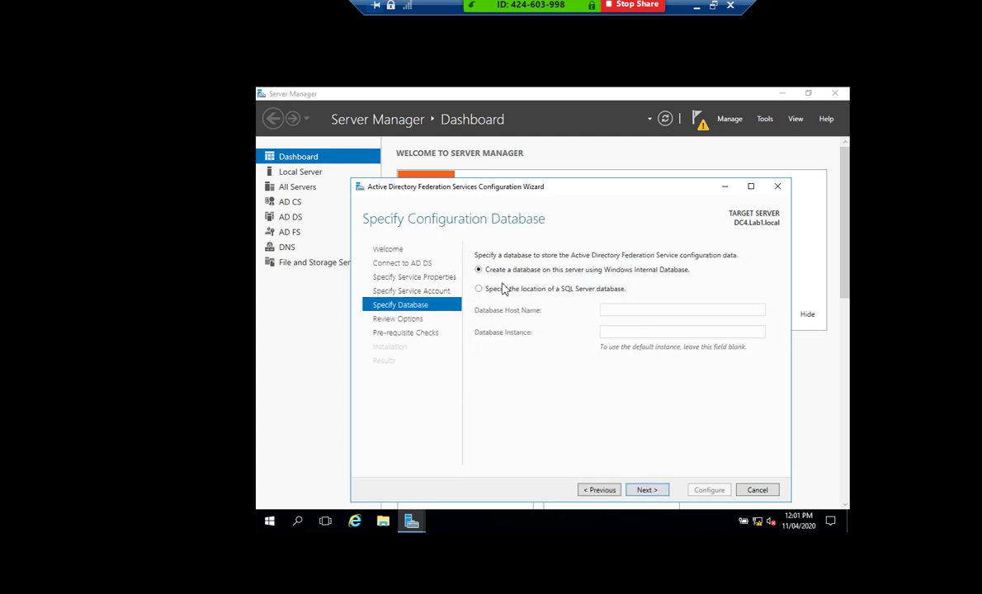
click(648, 492)
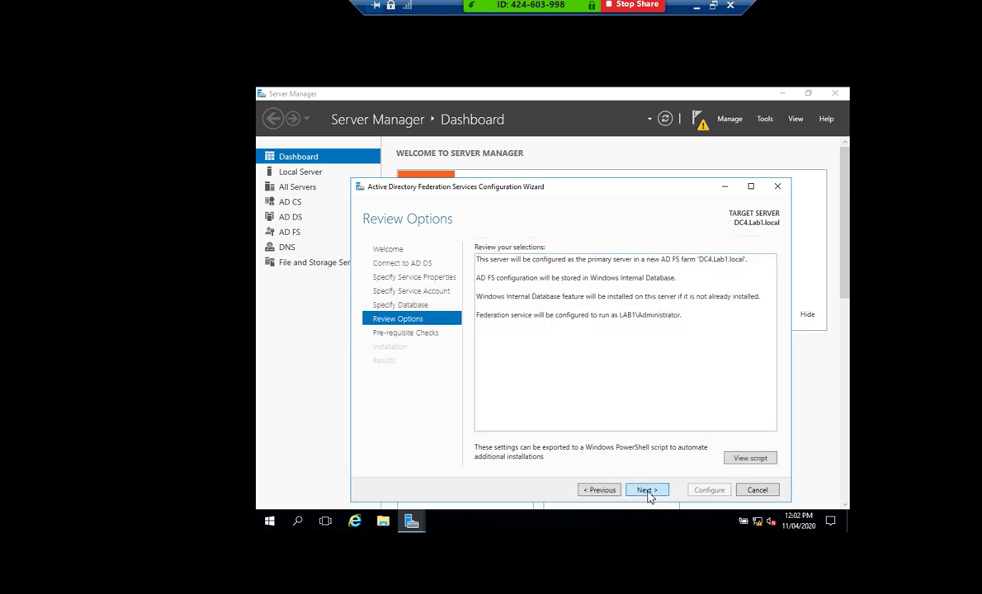
click(648, 491)
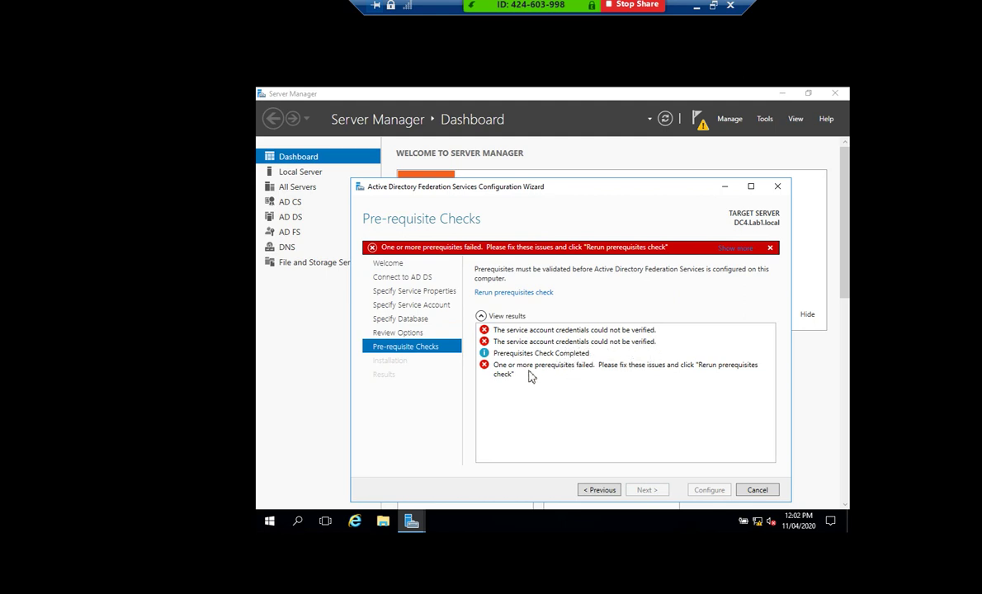
Step: Return to the service account settings and re-enter the account password
click(600, 492)
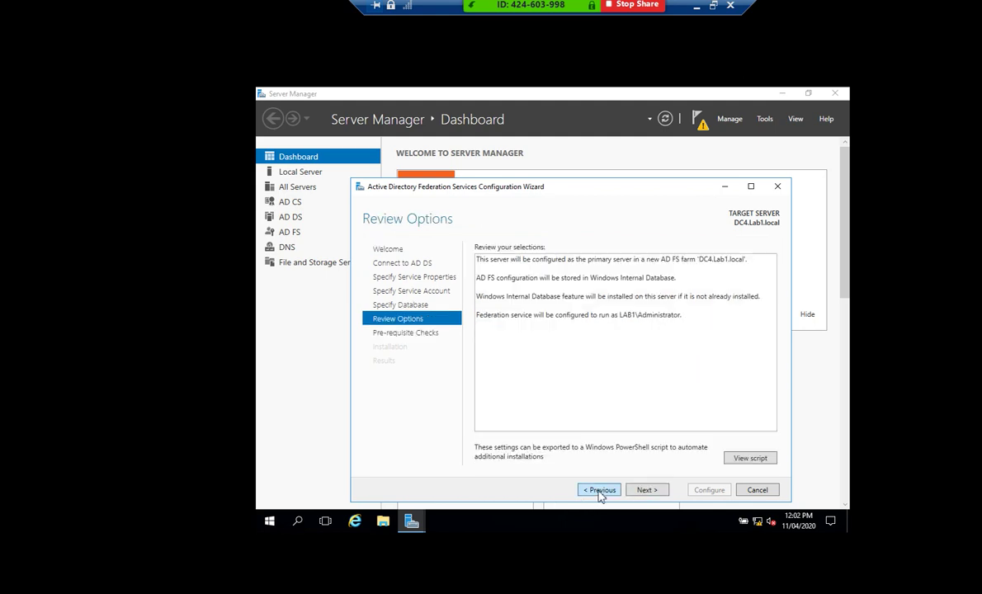
click(600, 492)
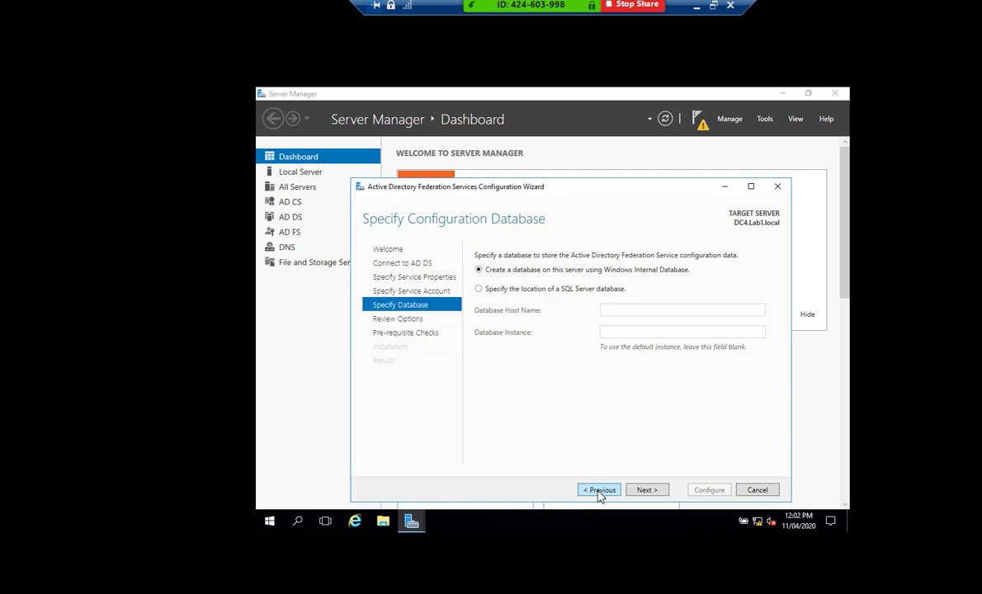
click(600, 493)
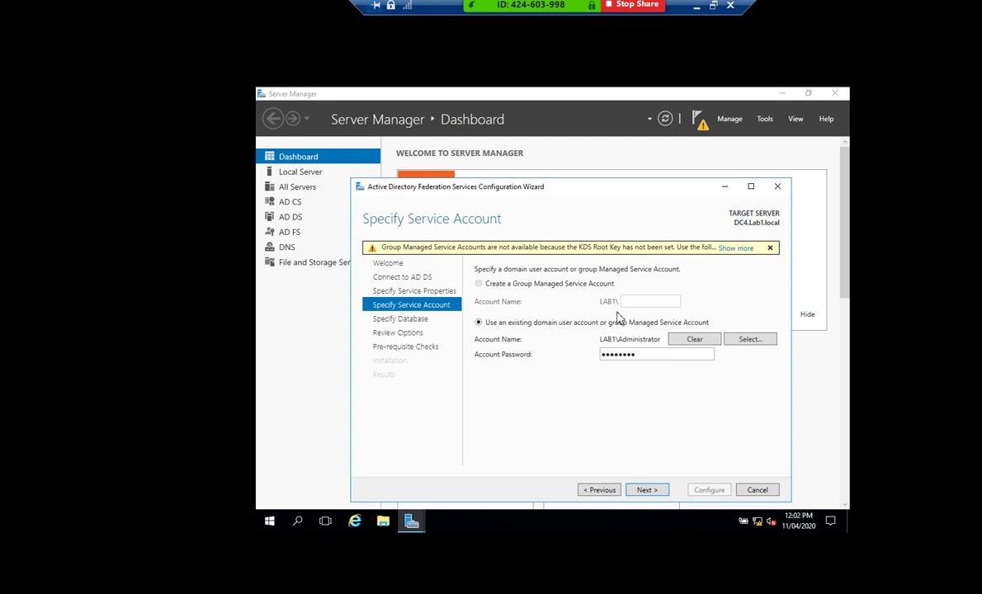
click(598, 492)
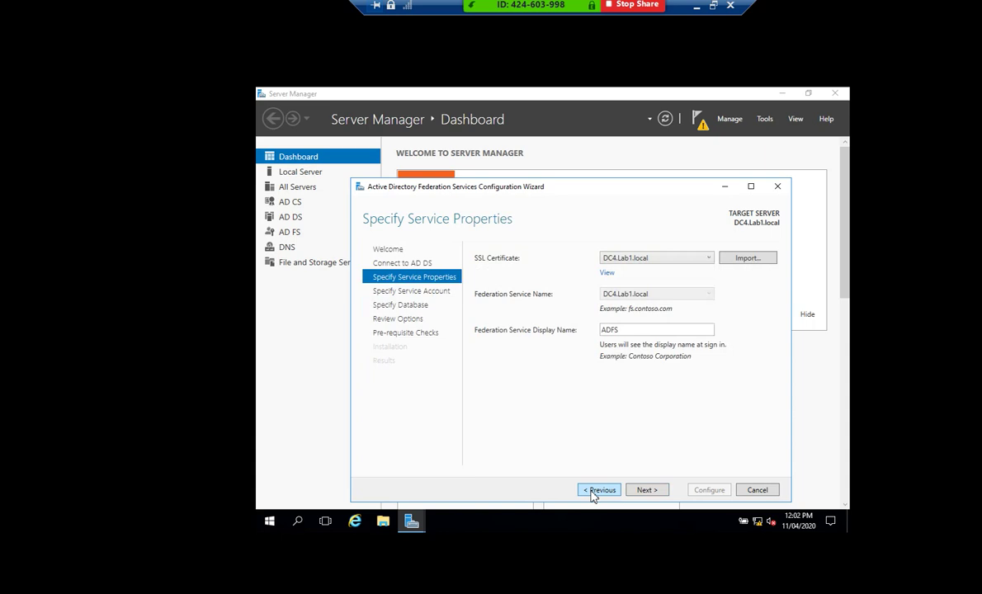
click(648, 491)
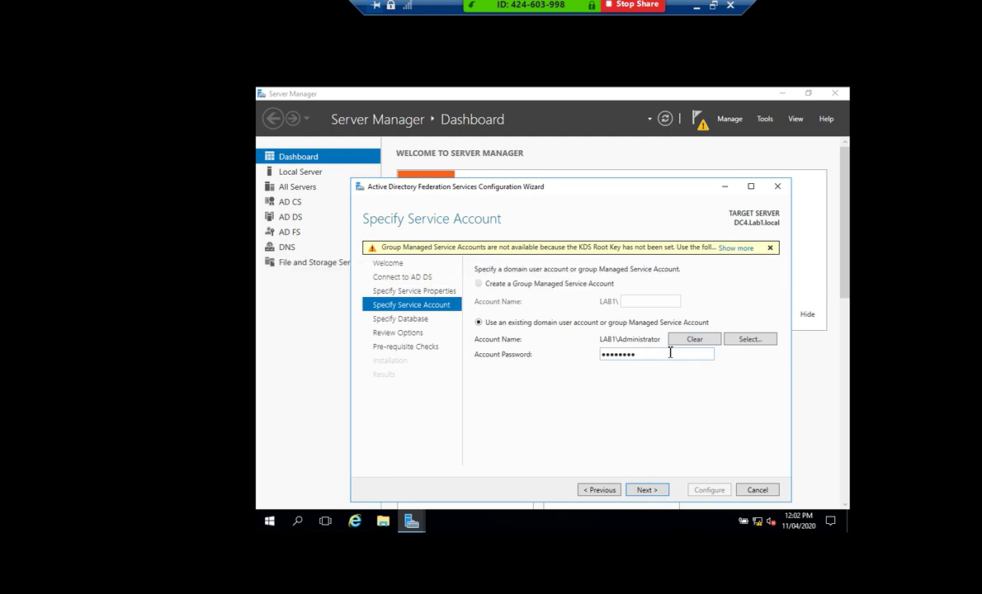
drag(646, 357, 542, 373)
text(P)
click(640, 493)
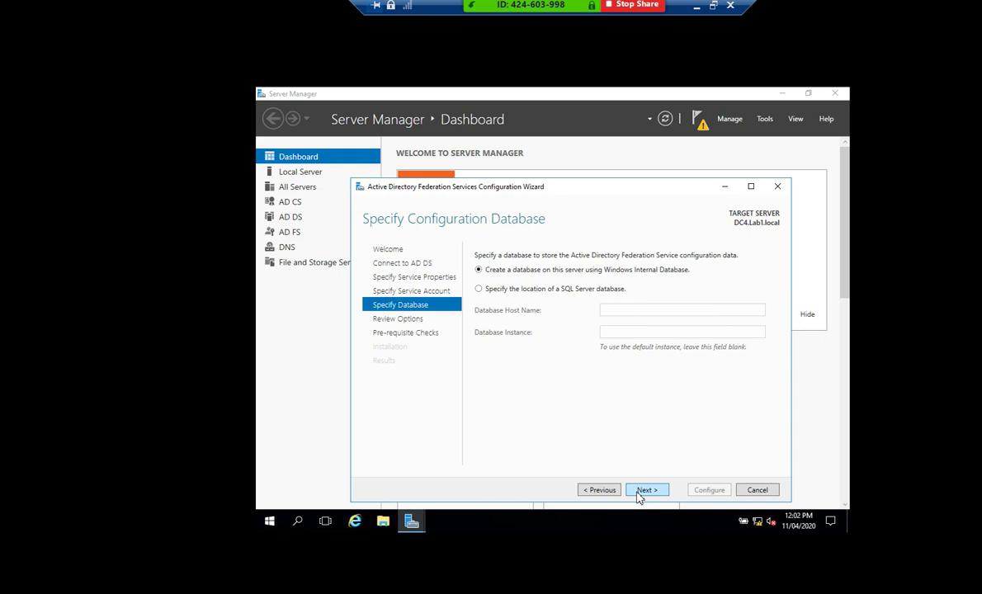
Step: Run the prerequisite checks with a Windows Internal Database on this server and start the AD FS configuration
click(657, 494)
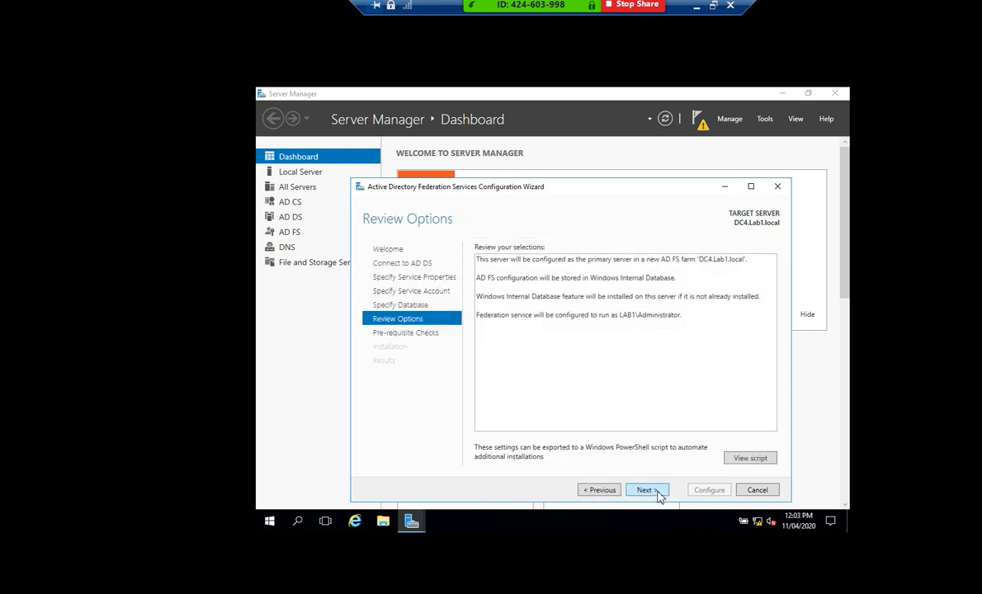
click(647, 490)
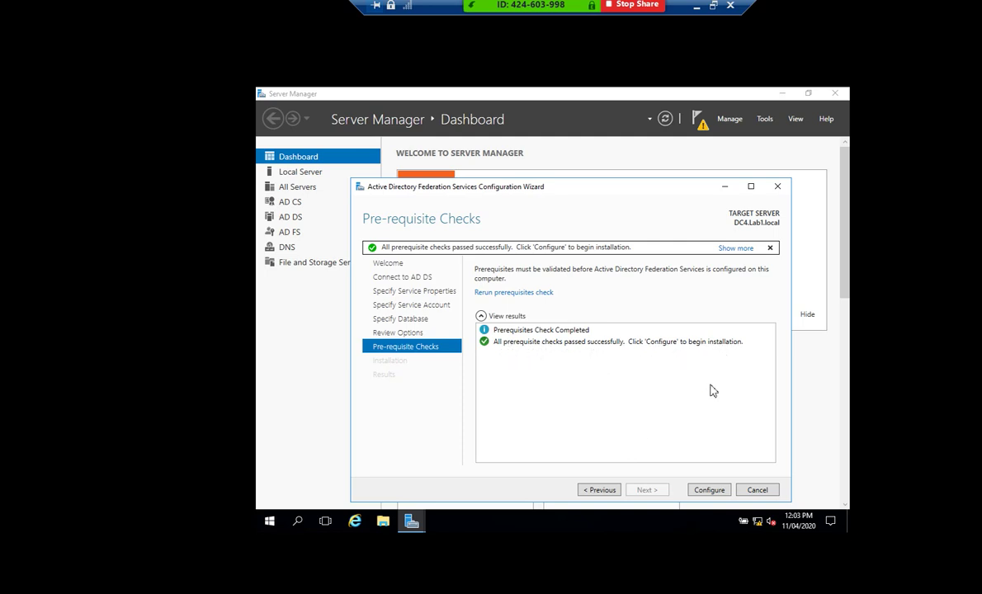
click(710, 491)
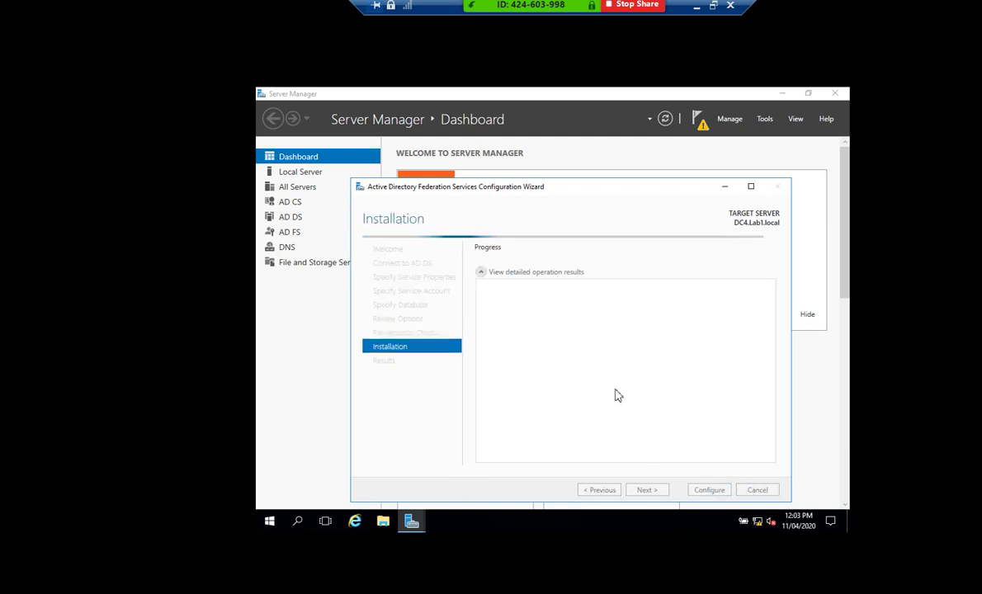
drag(559, 193, 593, 165)
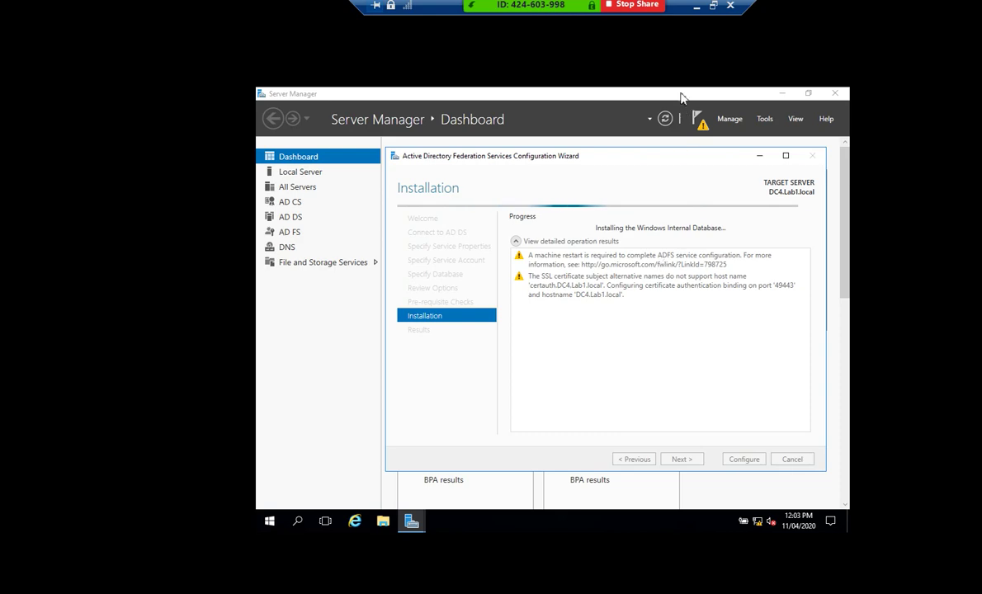
Step: Switch to the PowerPoint deck and present the AD FS requirements slide in full screen
click(698, 13)
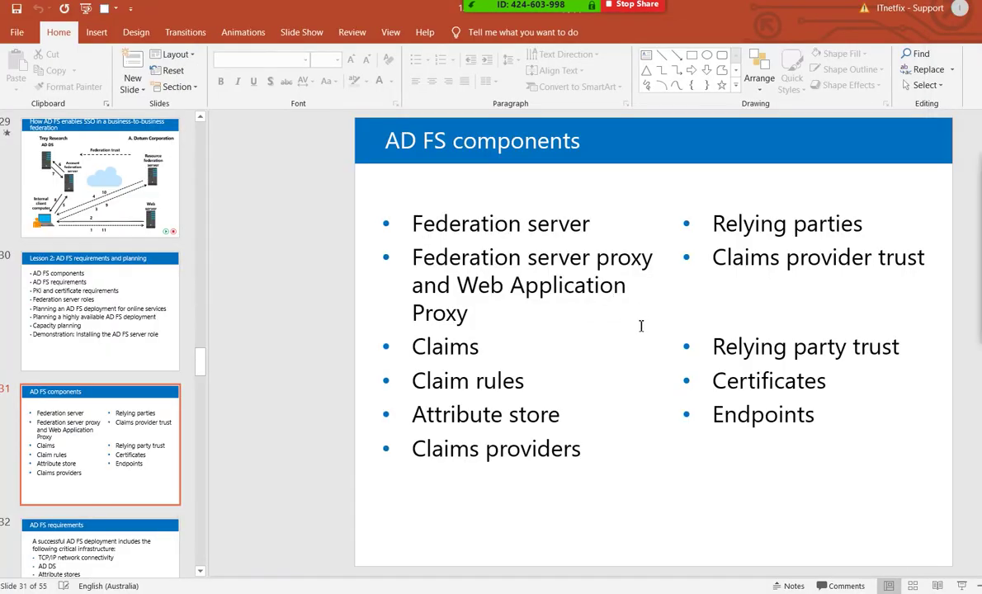
scroll(640, 328, down, 1)
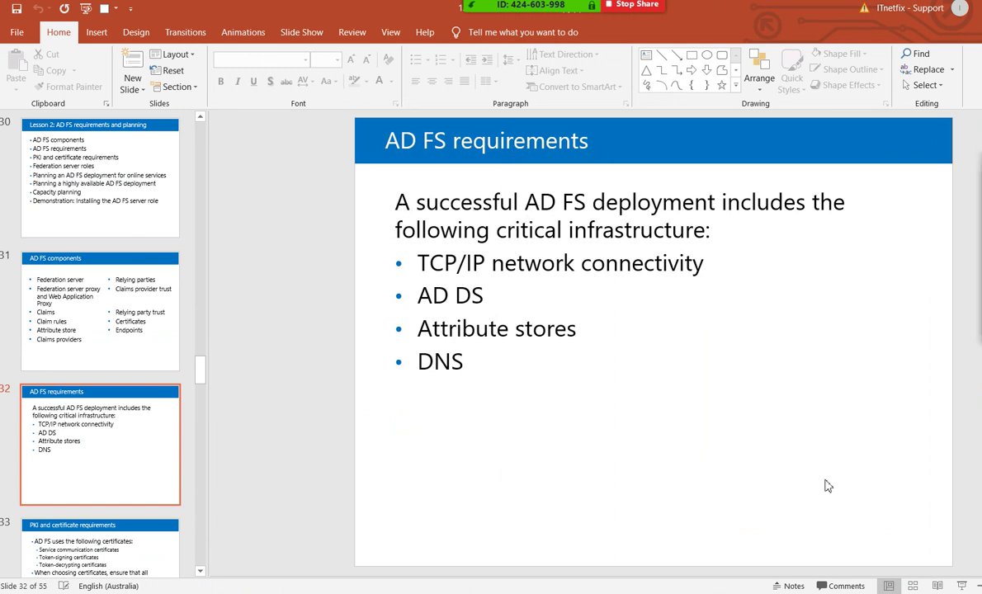
click(962, 586)
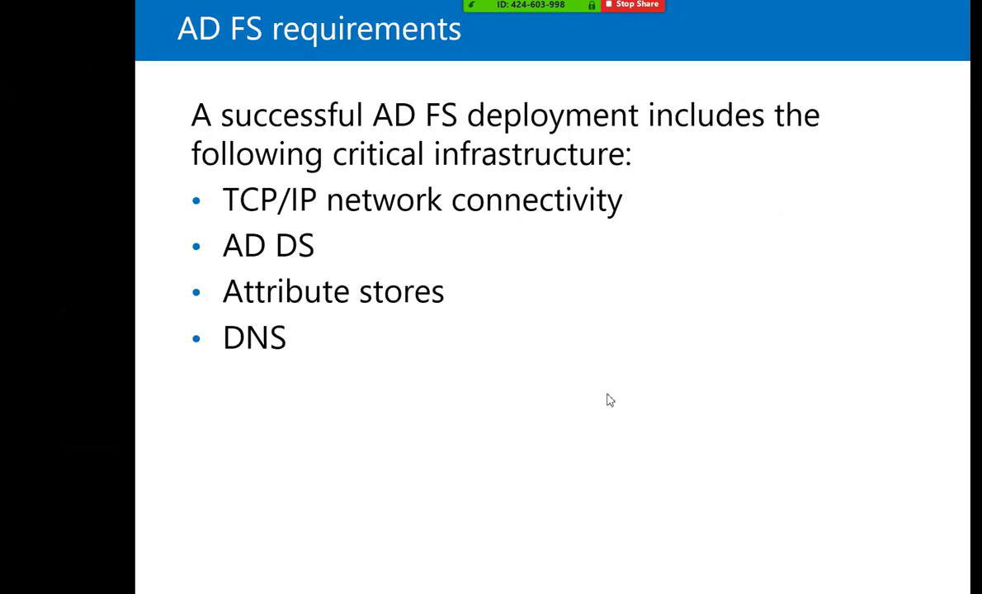
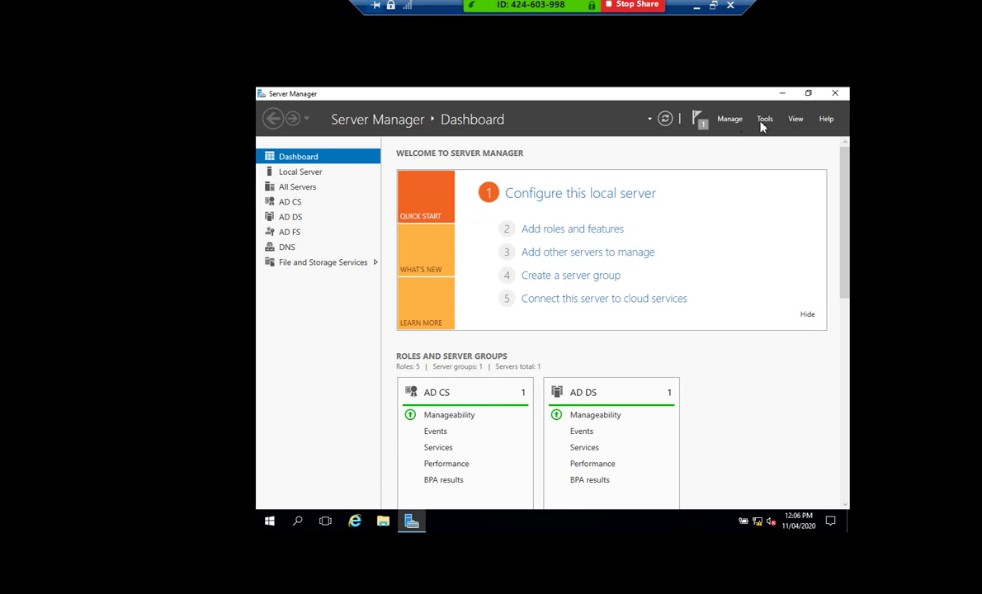
Step: Open AD FS Management from Server Manager in the remote session and display the Attribute Stores under Service
click(765, 119)
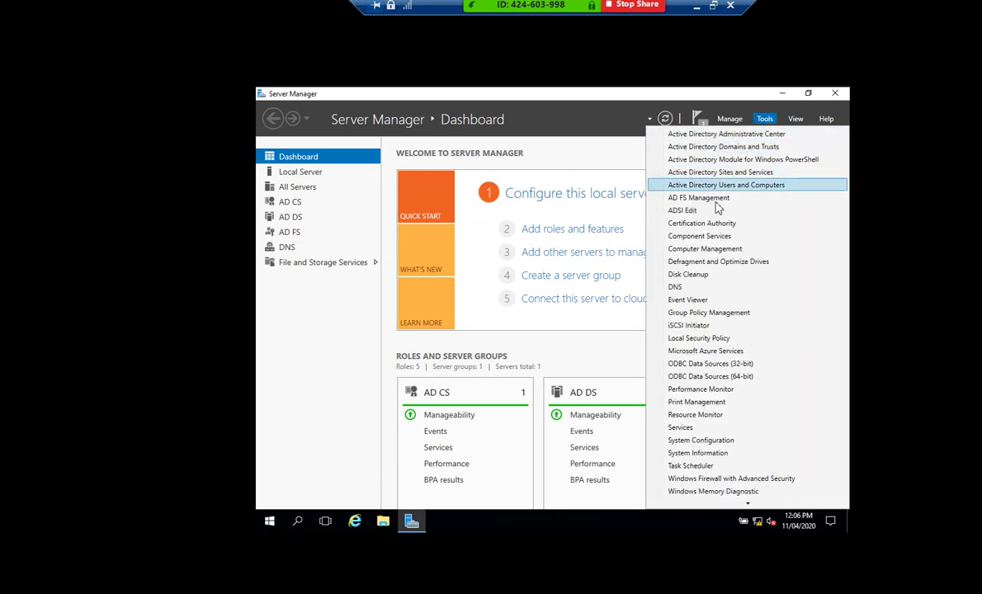
click(748, 200)
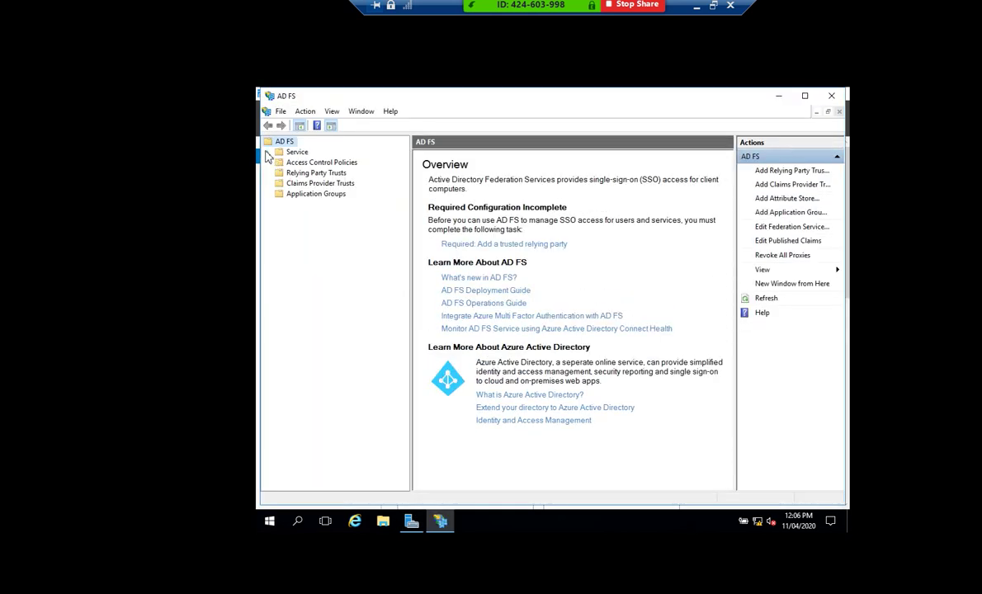
click(267, 152)
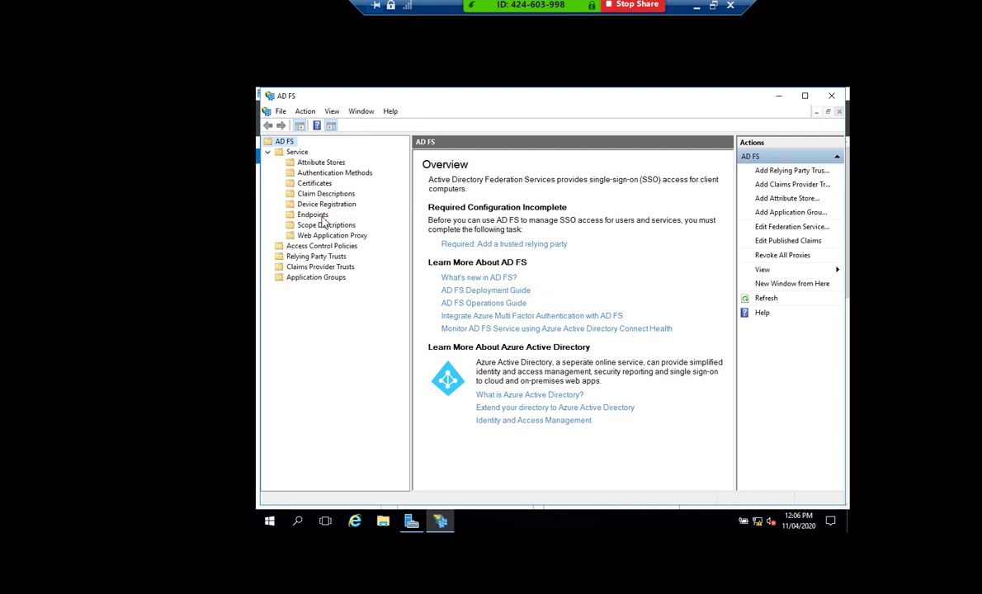
click(312, 162)
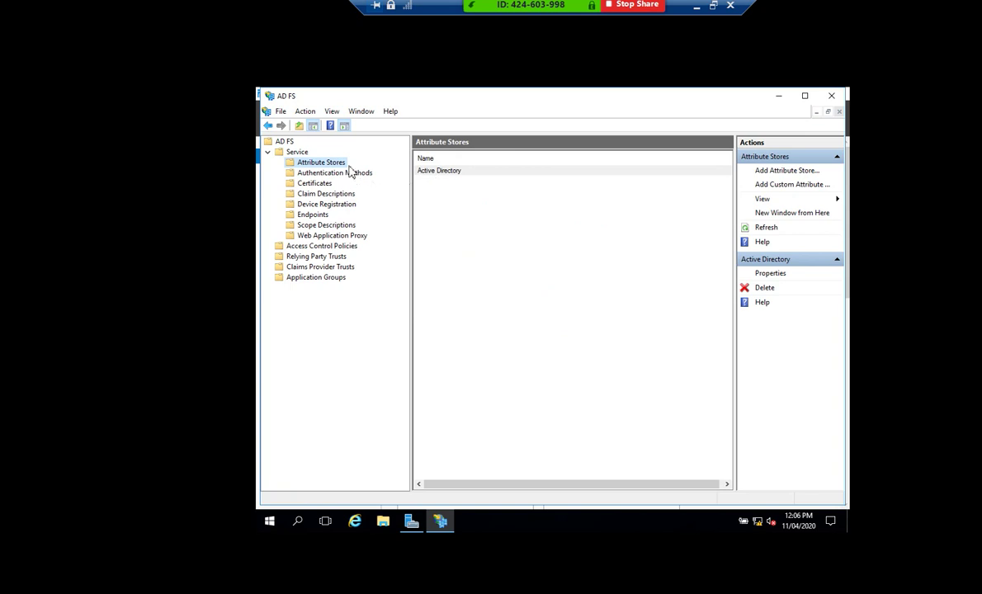
Step: Review Certificates, Authentication Methods, Claim Descriptions and Device Registration under Service, plus the Access Control Policies and Claims Provider Trusts
click(314, 184)
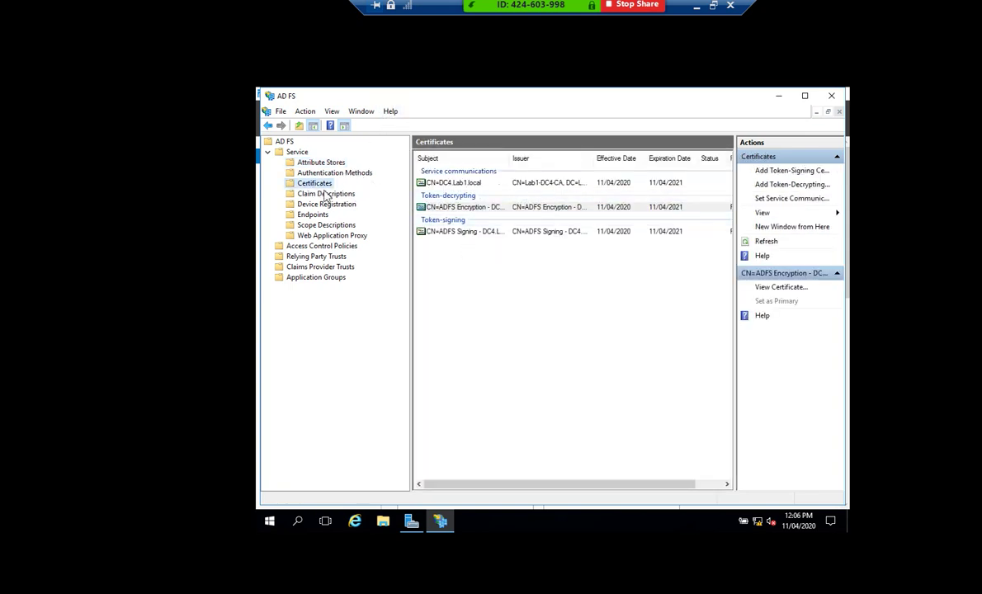
click(330, 174)
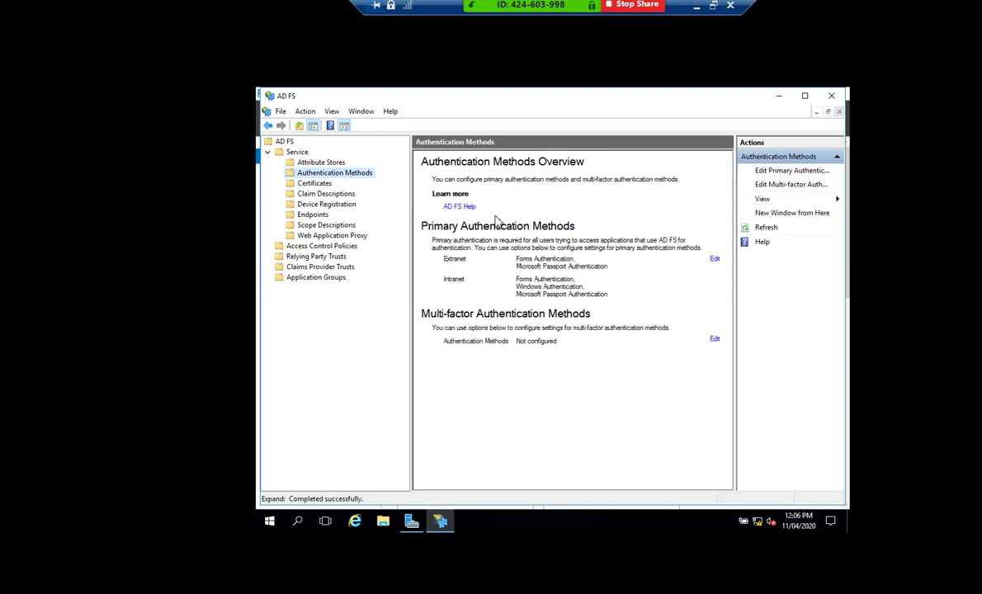
click(312, 195)
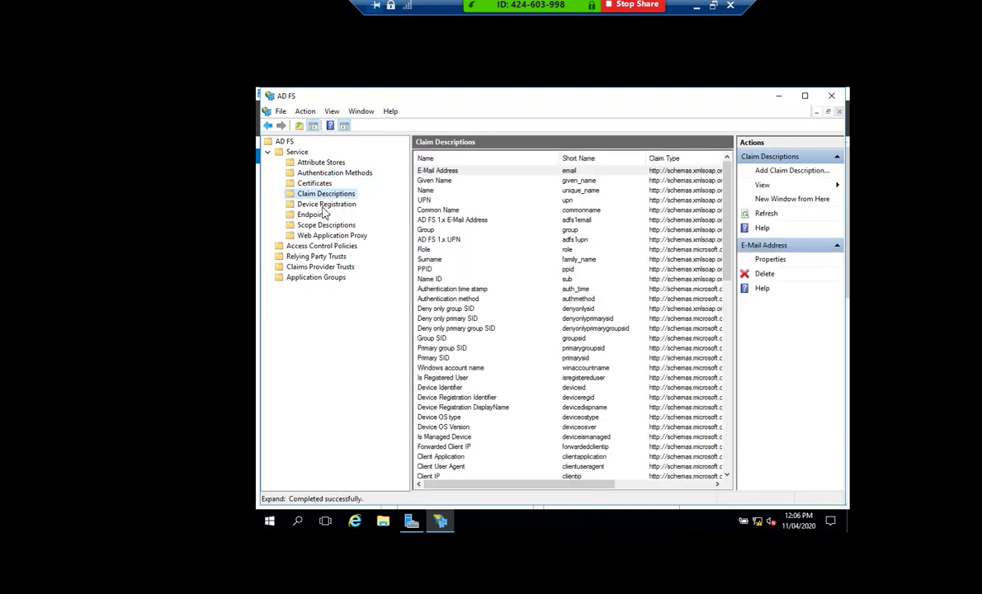
click(326, 206)
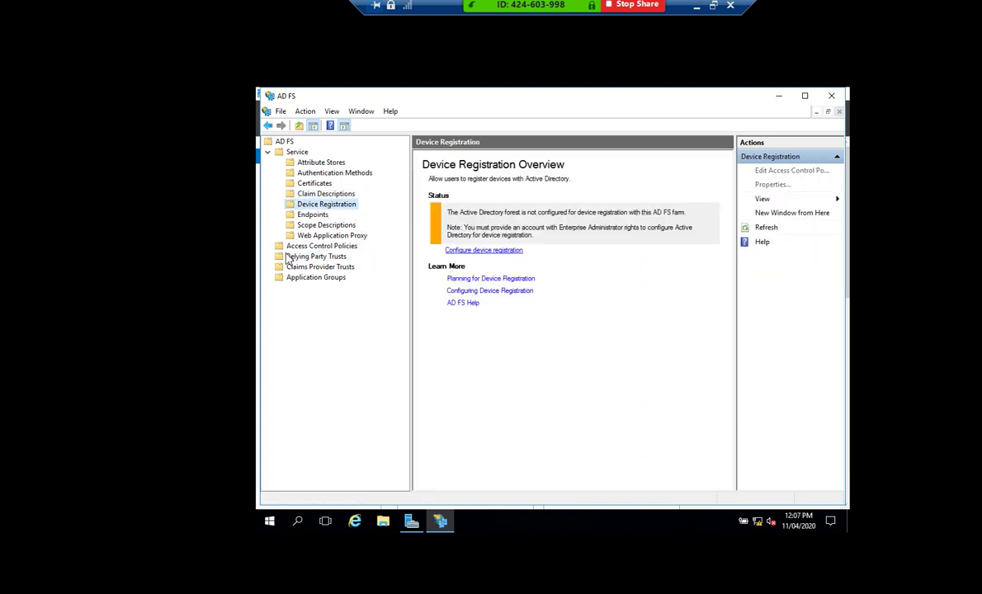
click(324, 248)
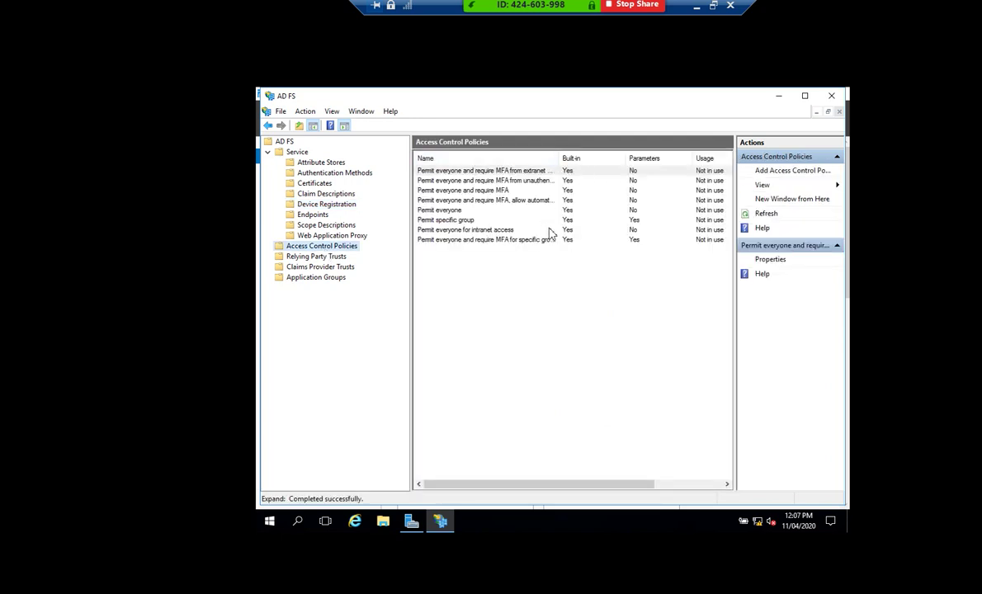
click(319, 267)
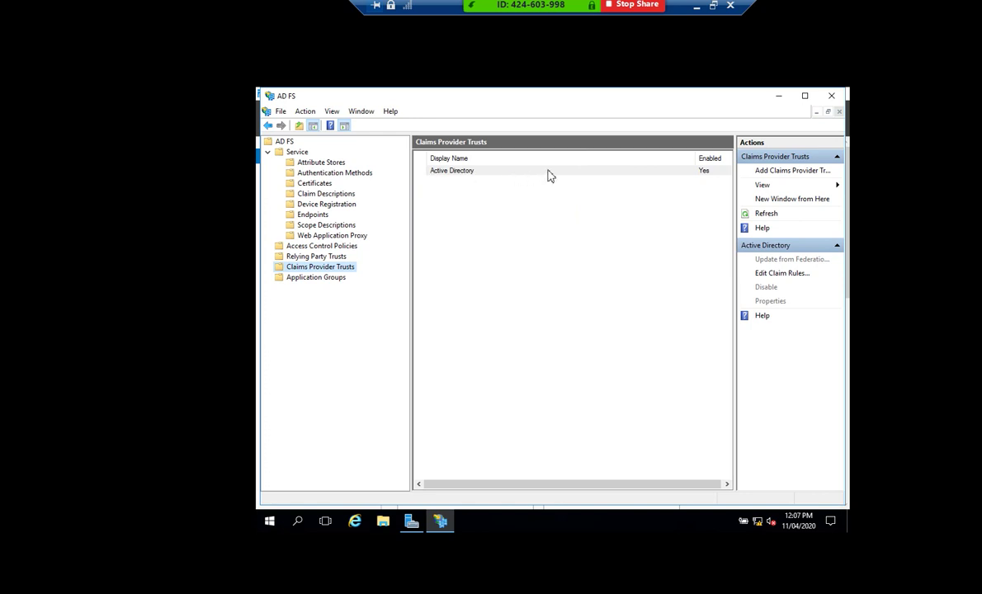
Step: Start adding a claims-aware relying party trust, review the data source options, and cancel the wizard
click(312, 256)
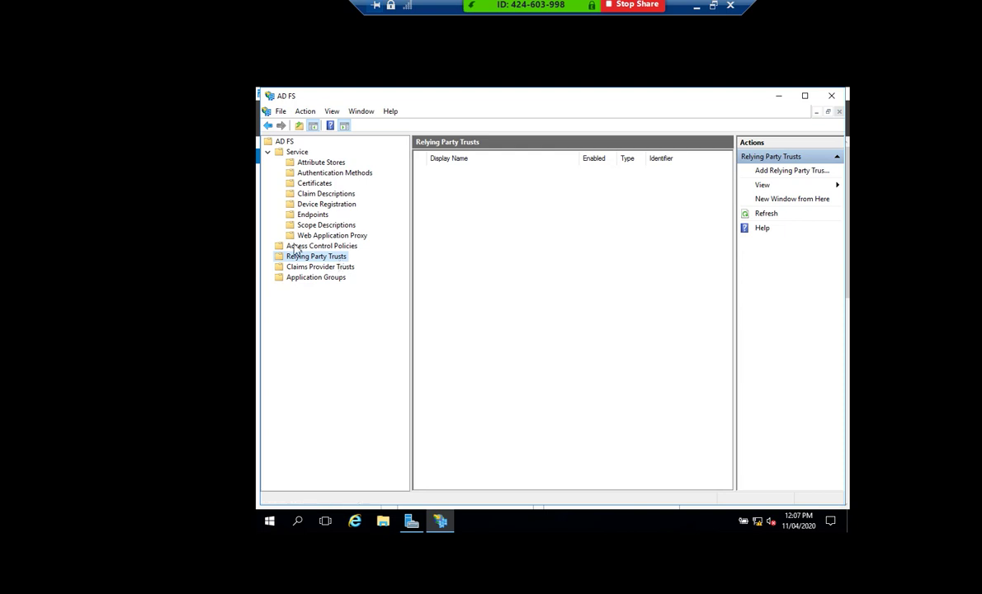
right_click(328, 261)
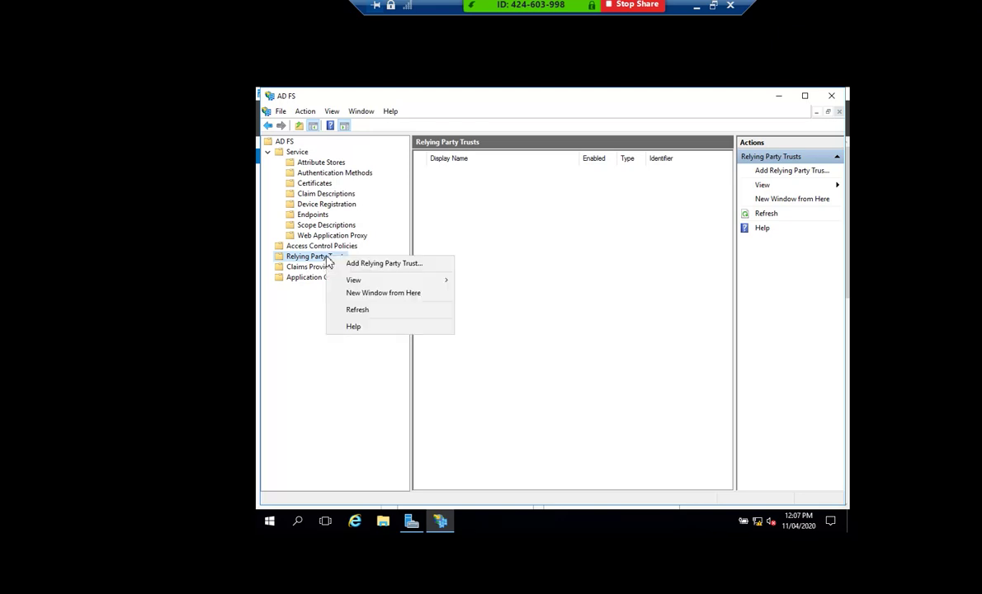
click(340, 264)
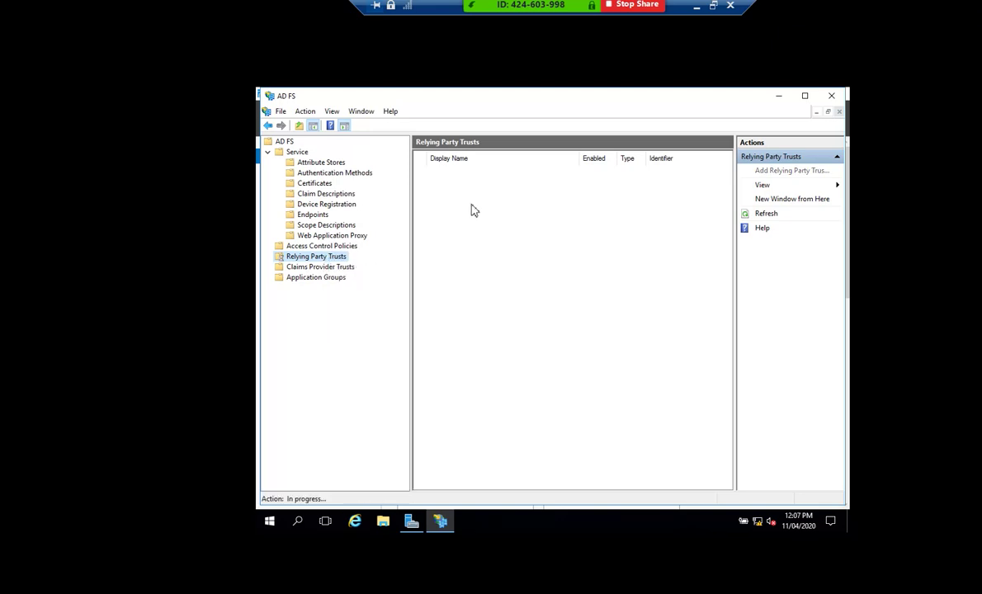
drag(498, 138, 561, 163)
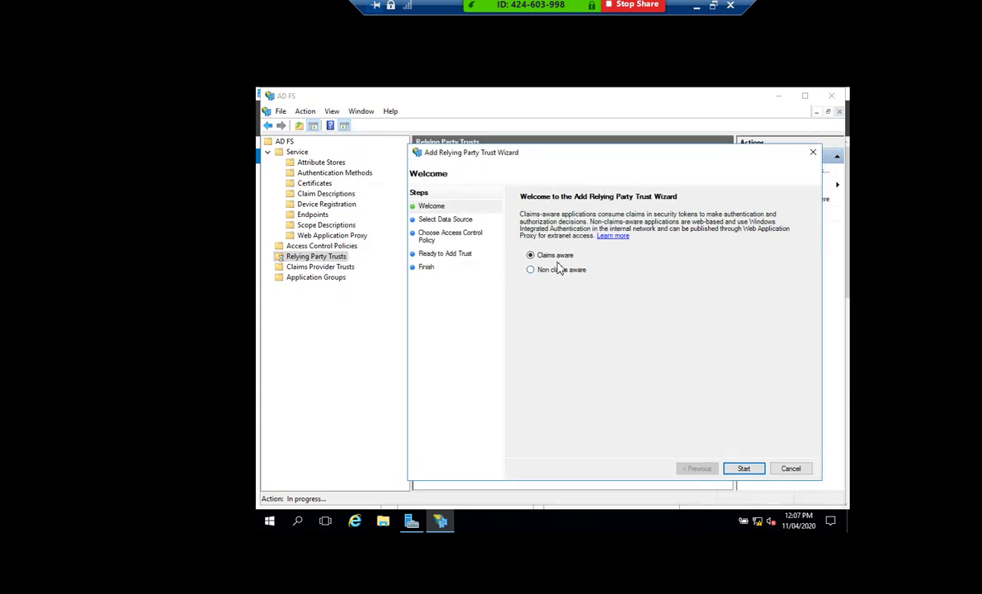
click(744, 469)
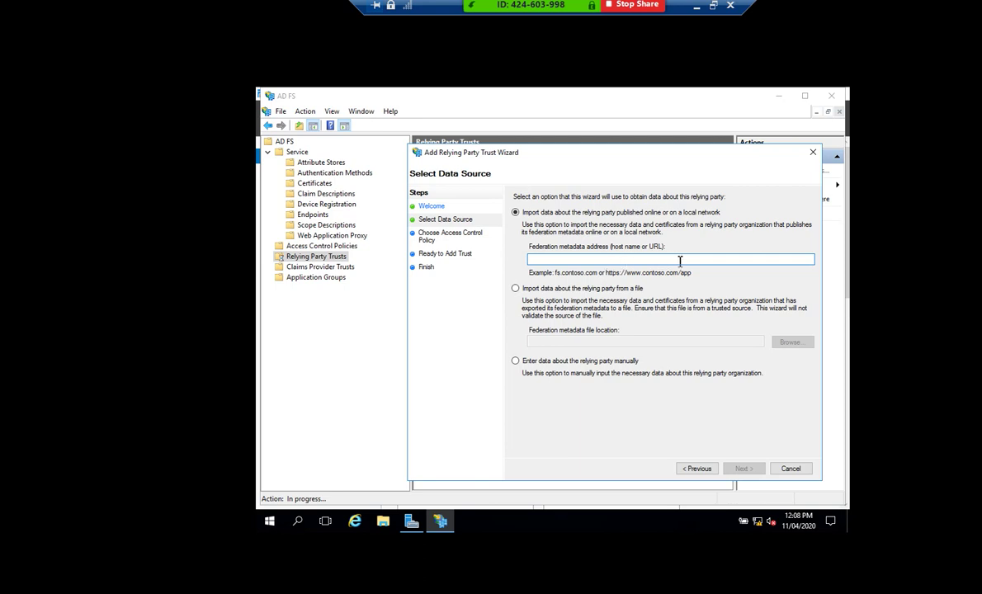
click(788, 469)
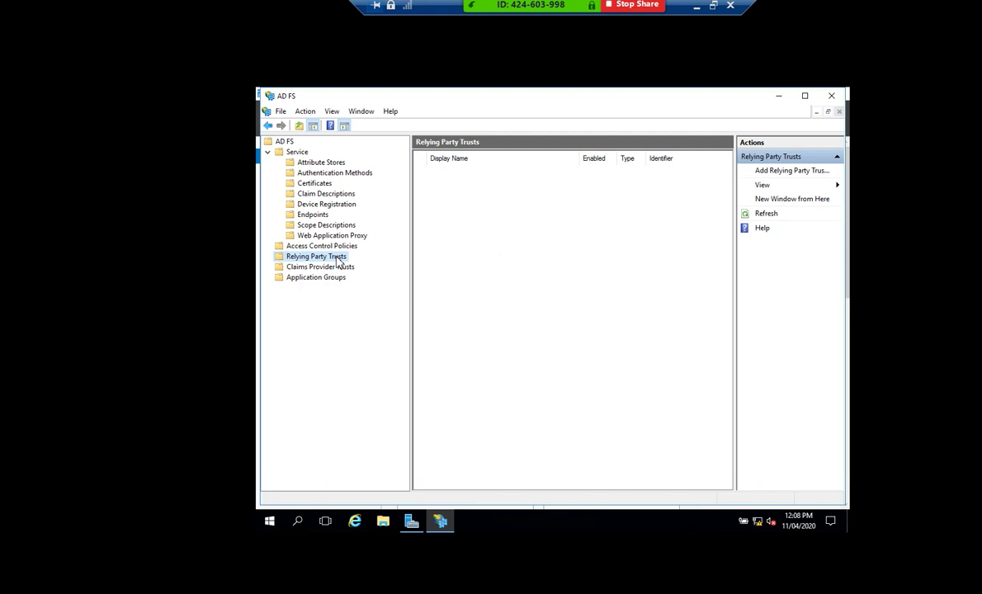
Step: Review the Claims Provider Trusts and Application Groups, and return to the Authentication Methods overview under Service
click(330, 267)
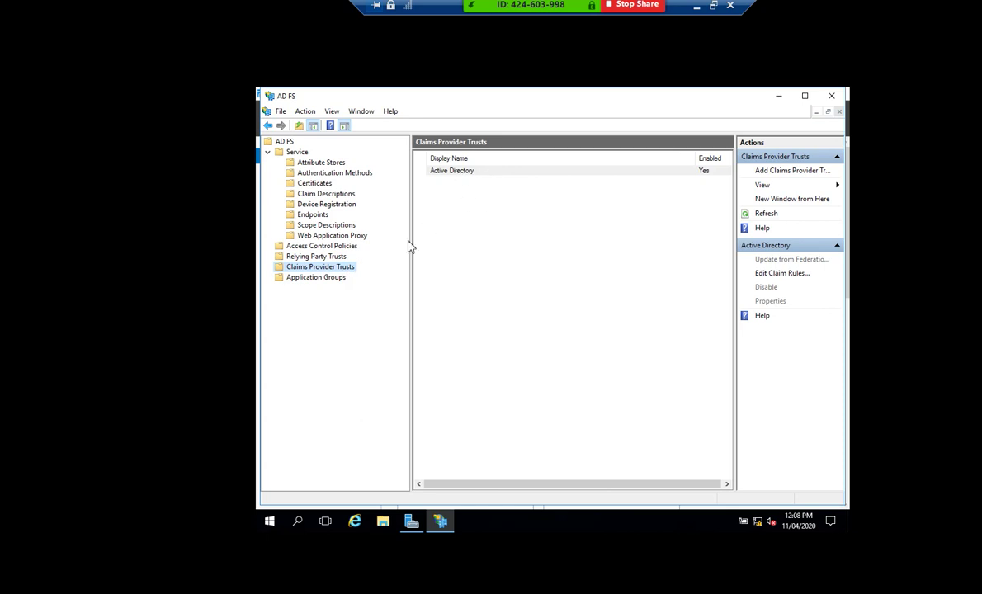
click(328, 282)
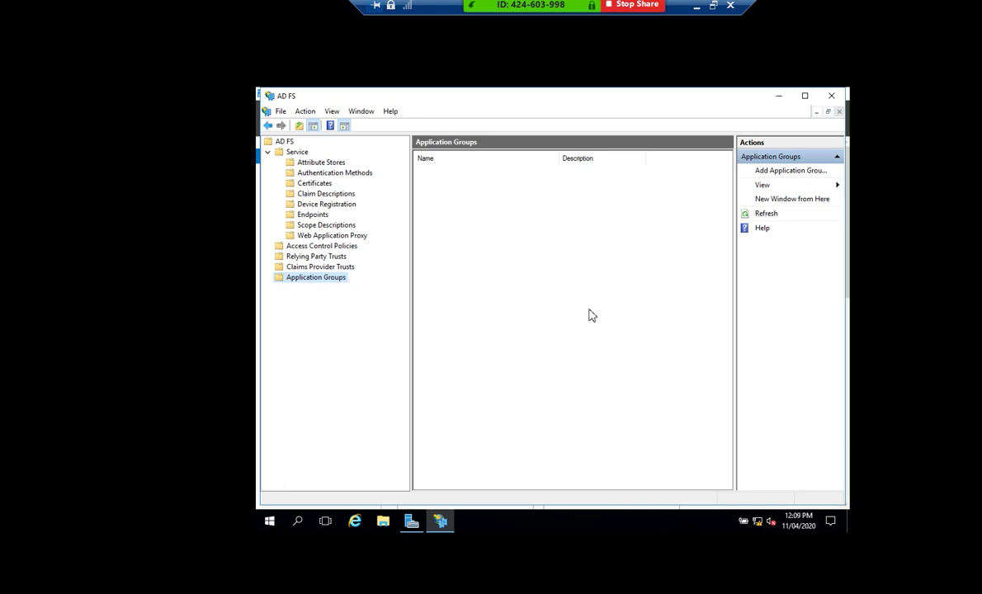
click(321, 162)
click(325, 173)
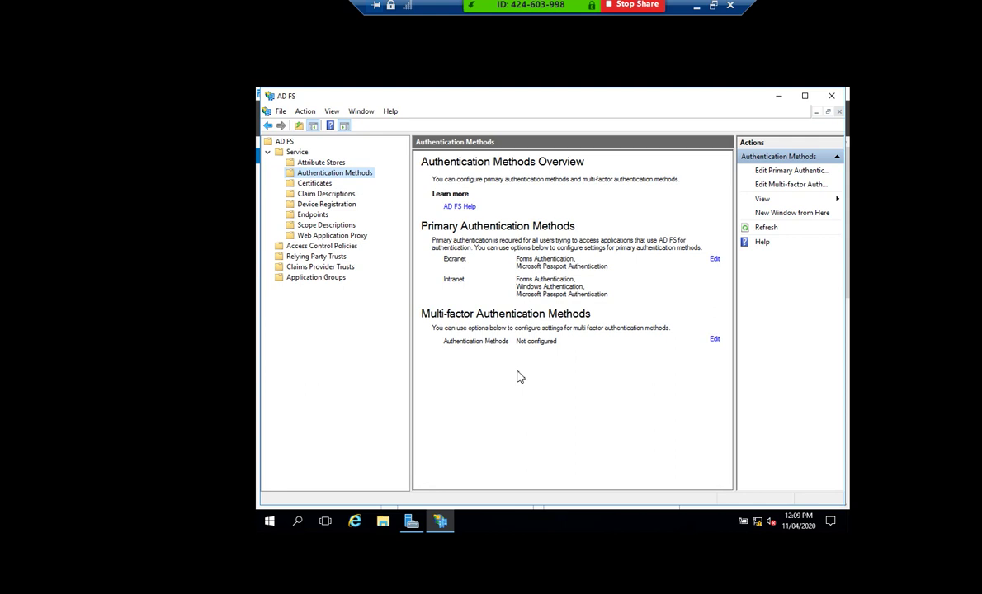
Step: Take the DC4 virtual machine connection out of full screen and reposition its window on the host desktop
mouse_move(712, 58)
click(713, 6)
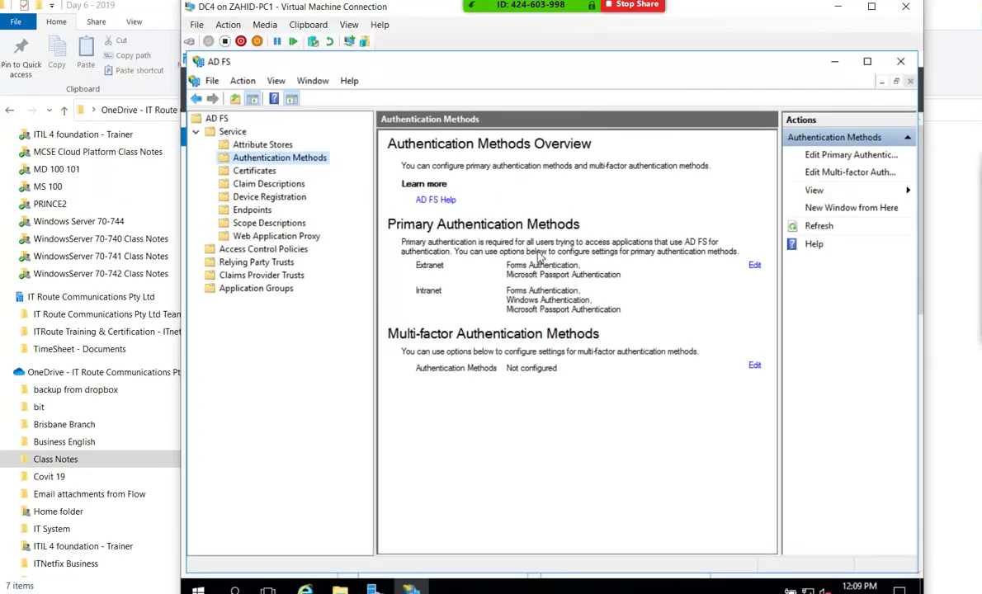
drag(789, 13, 622, 32)
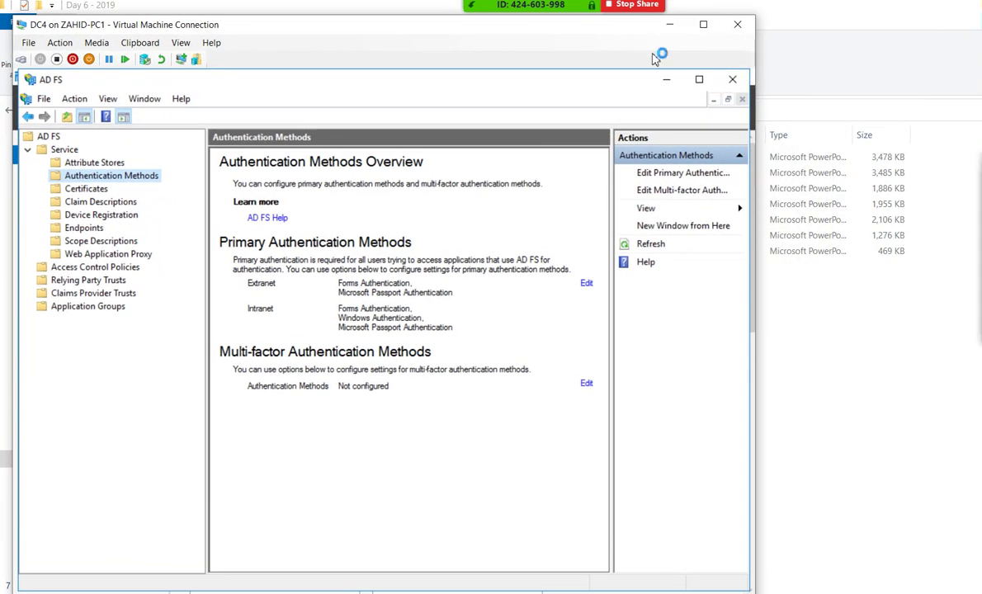
key(super+p)
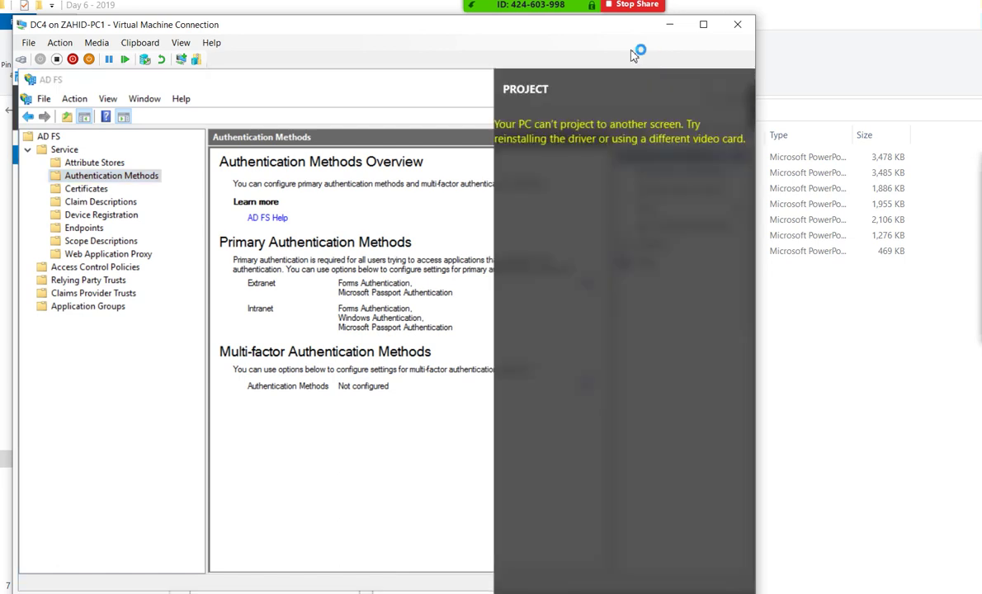
click(432, 312)
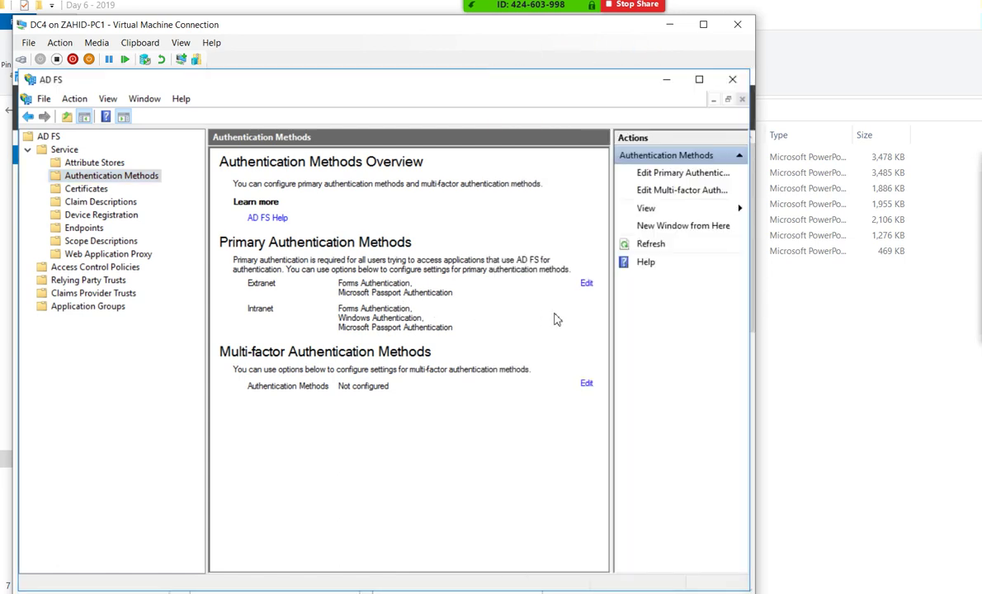
key(XF86AudioRaiseVolume)
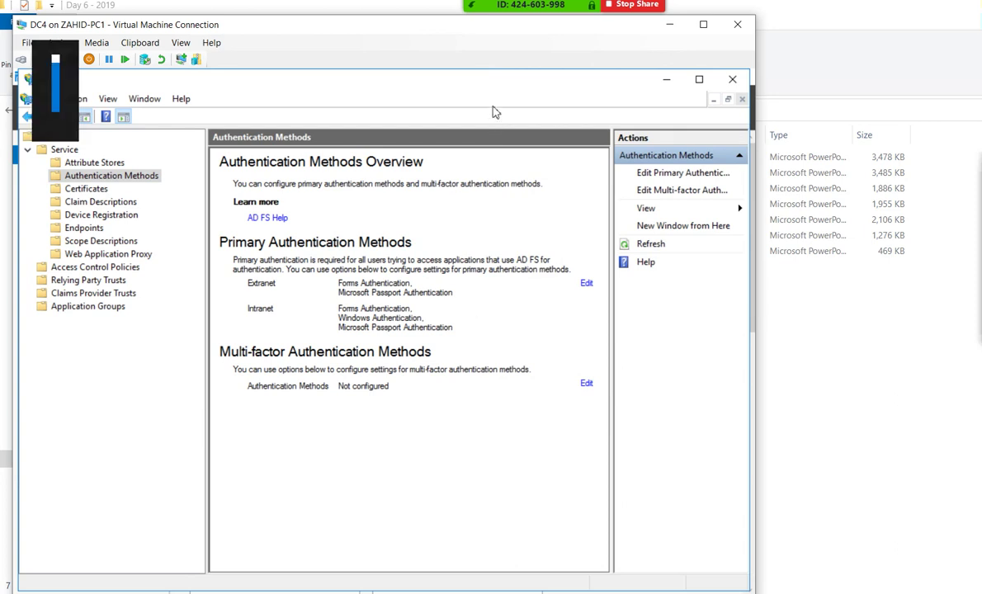
key(super+p)
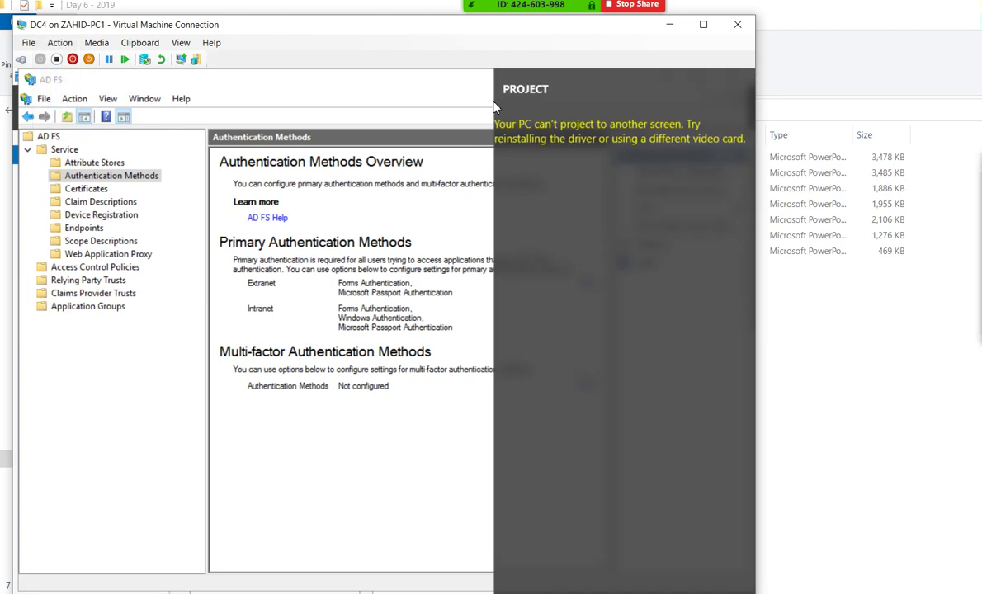
key(Escape)
key(super+p)
key(Escape)
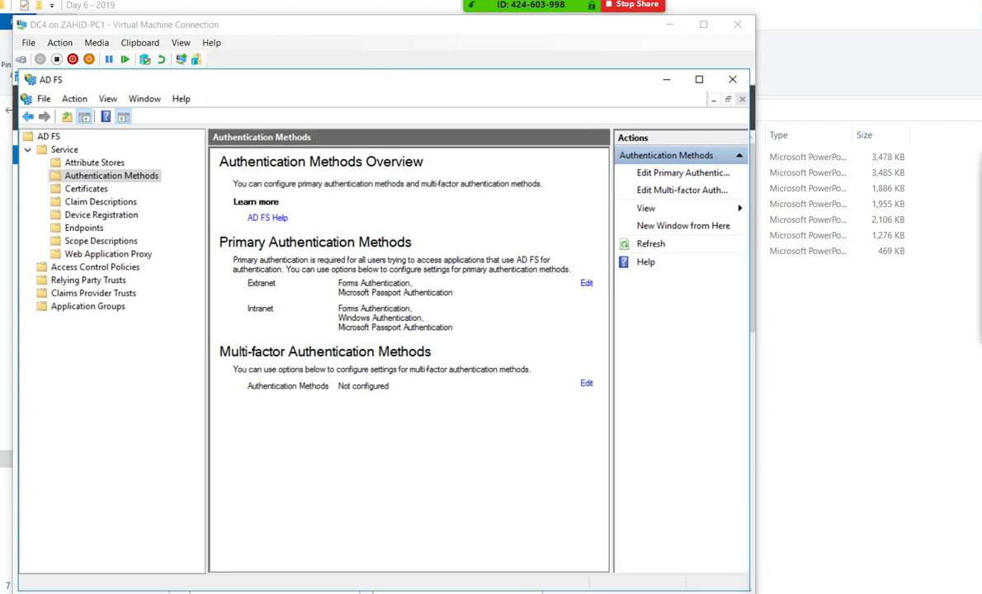
mouse_move(654, 578)
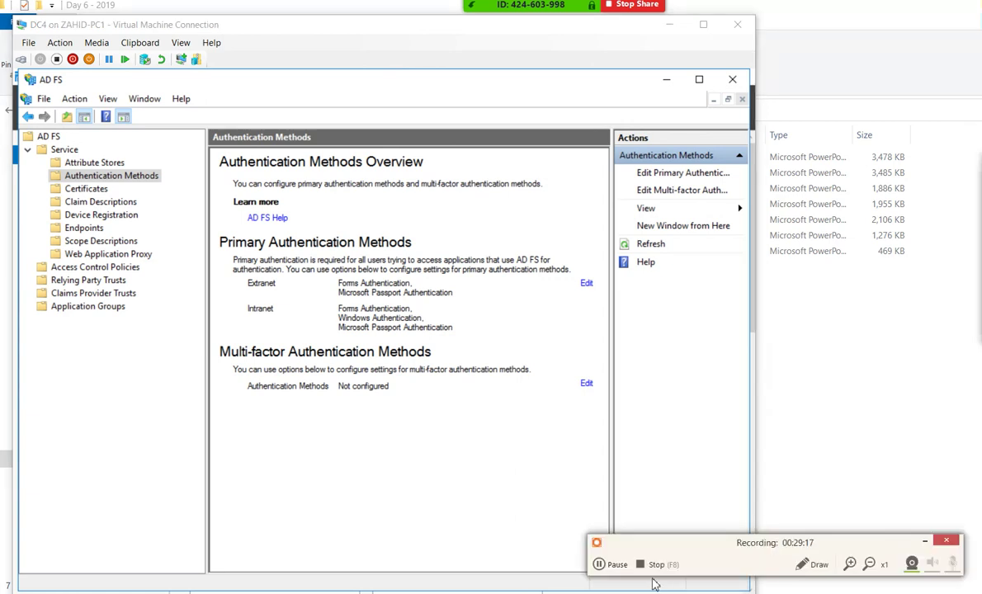